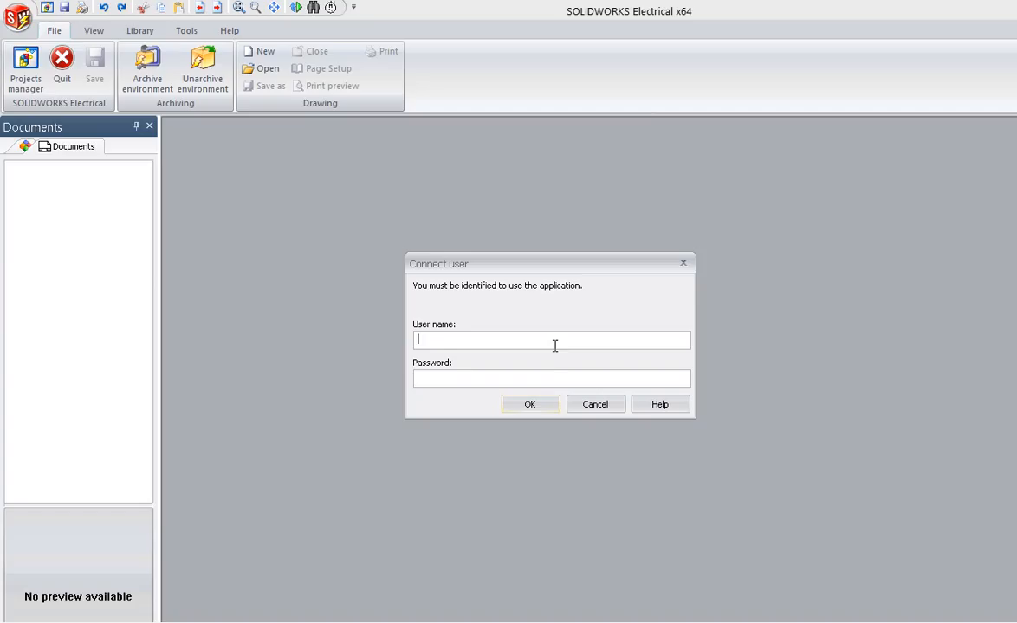
# Log in with the account's user name and password, and dismiss the Projects Manager
pyautogui.write('AN')
pyautogui.write('******')
pyautogui.click(529, 408)
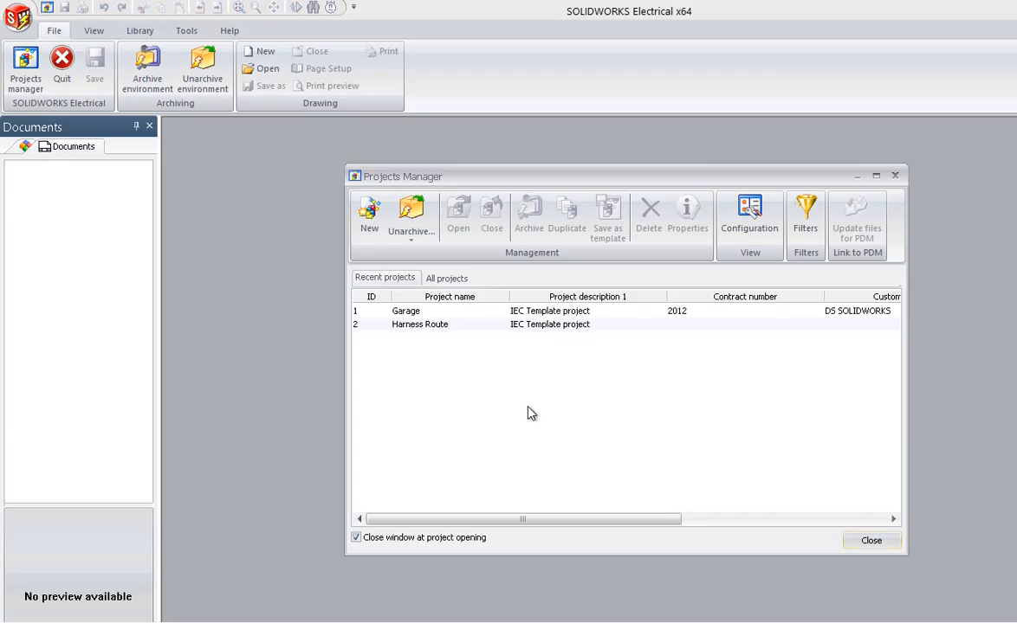
pyautogui.click(871, 540)
# Examine the logged-in account's user properties in the rights management settings of the interface configuration
pyautogui.click(186, 32)
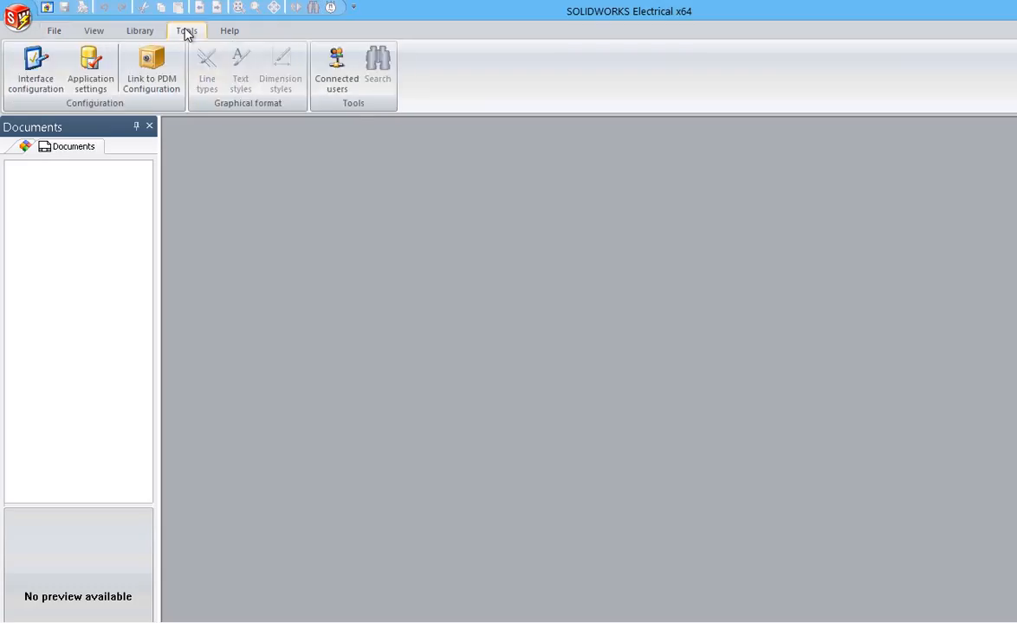
pyautogui.click(36, 69)
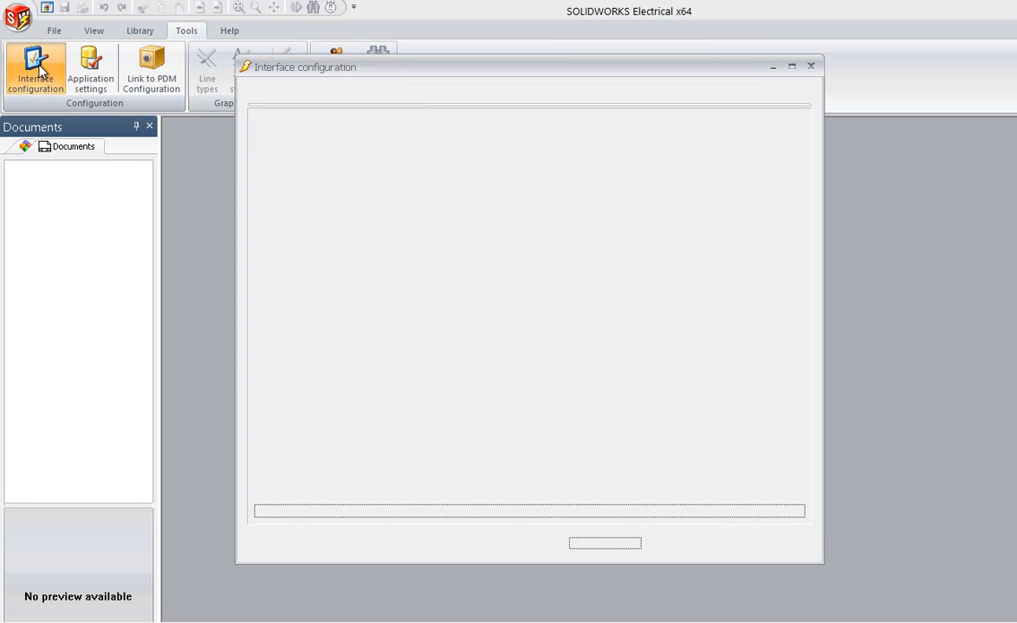
pyautogui.click(490, 97)
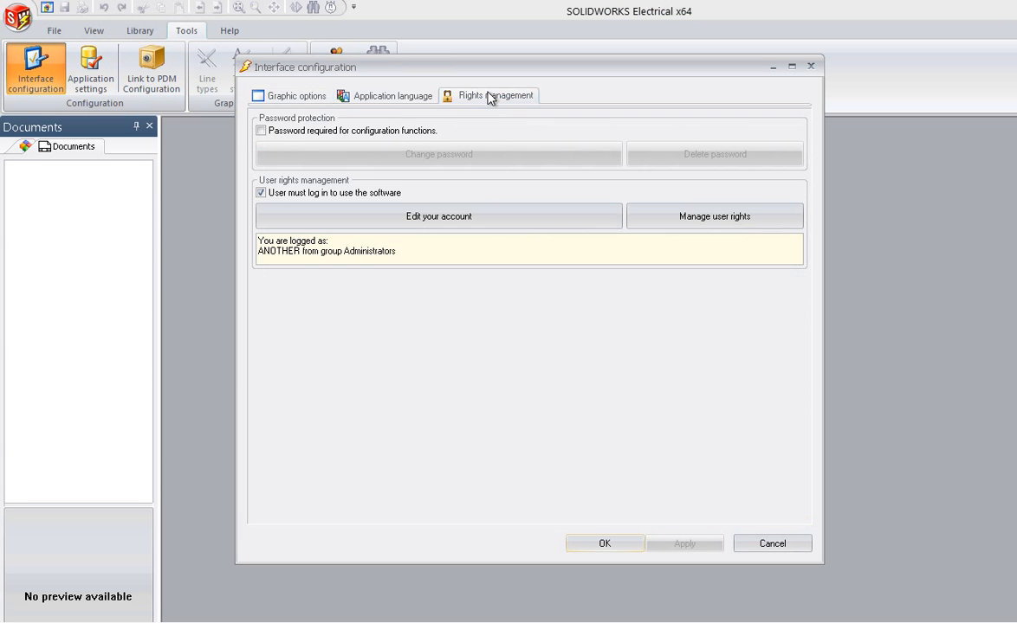
pyautogui.click(491, 222)
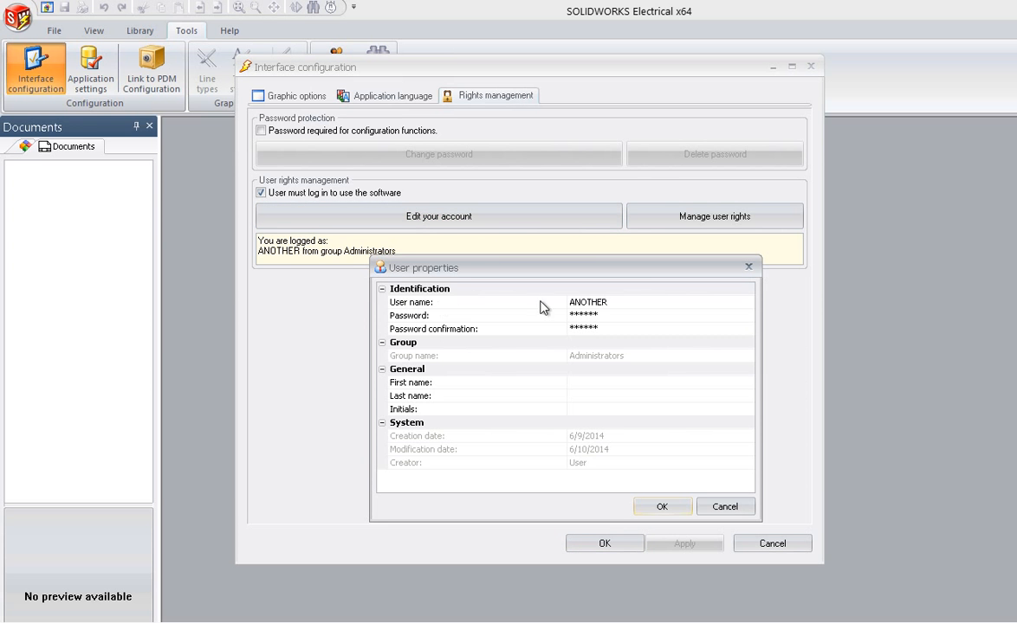
pyautogui.click(609, 305)
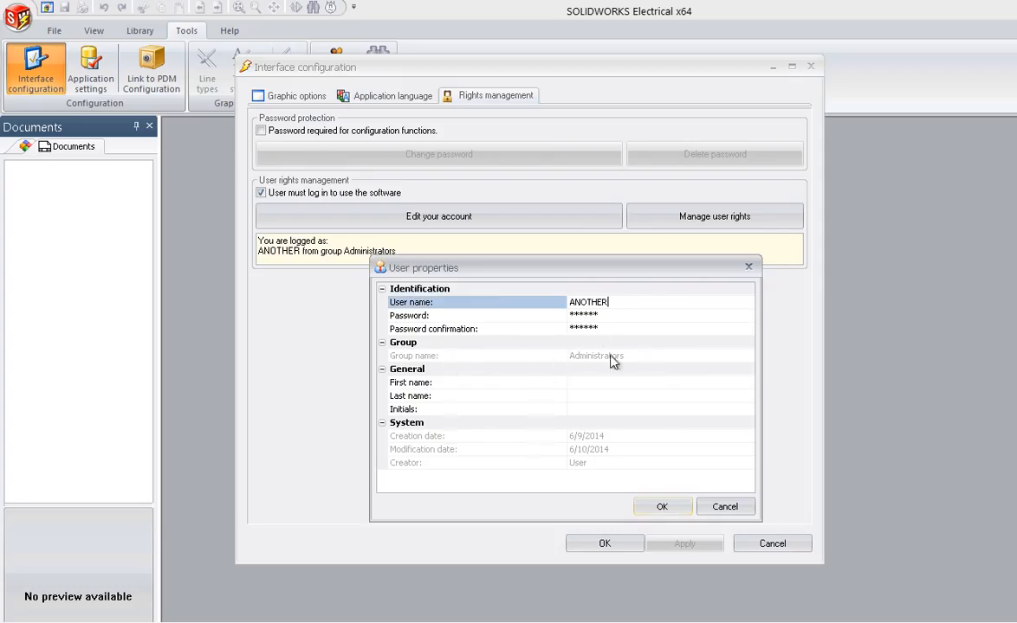
pyautogui.click(669, 507)
# Examine the profiles and groups in the User rights manager, and close the interface configuration
pyautogui.click(727, 224)
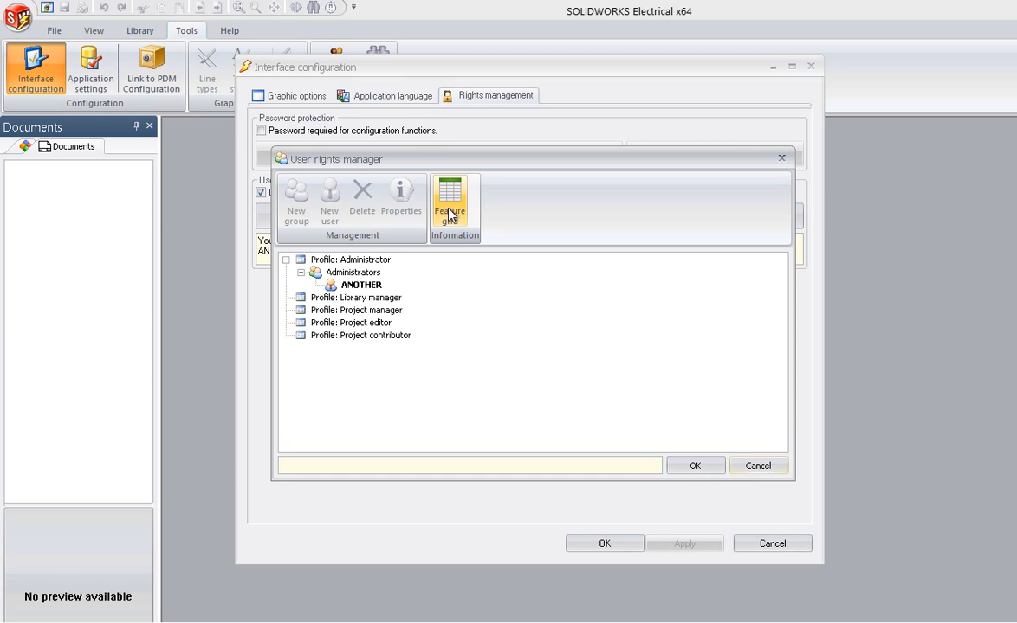
pyautogui.click(695, 466)
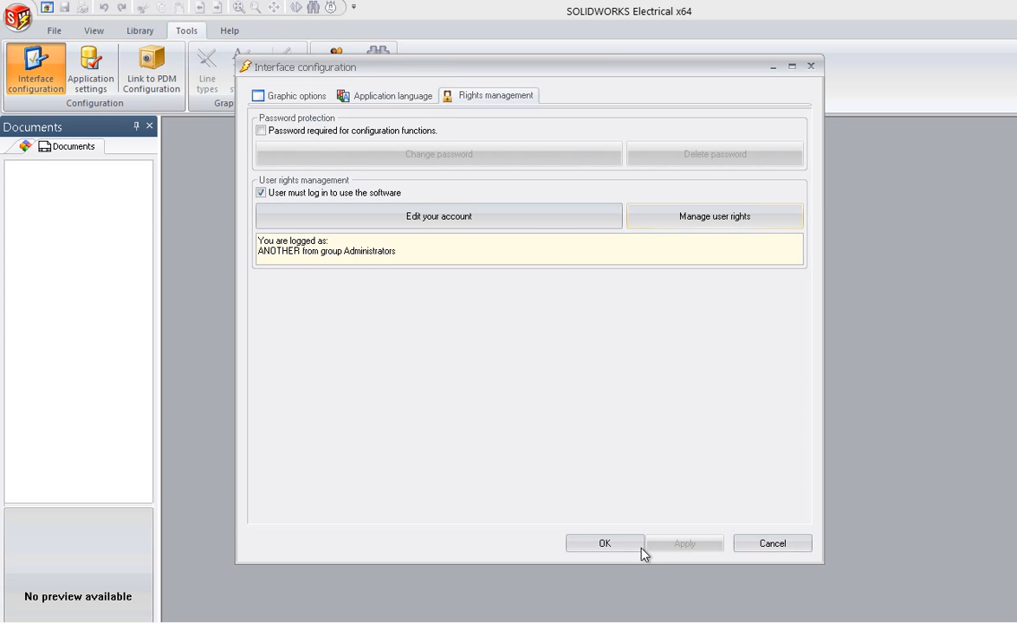
pyautogui.click(615, 545)
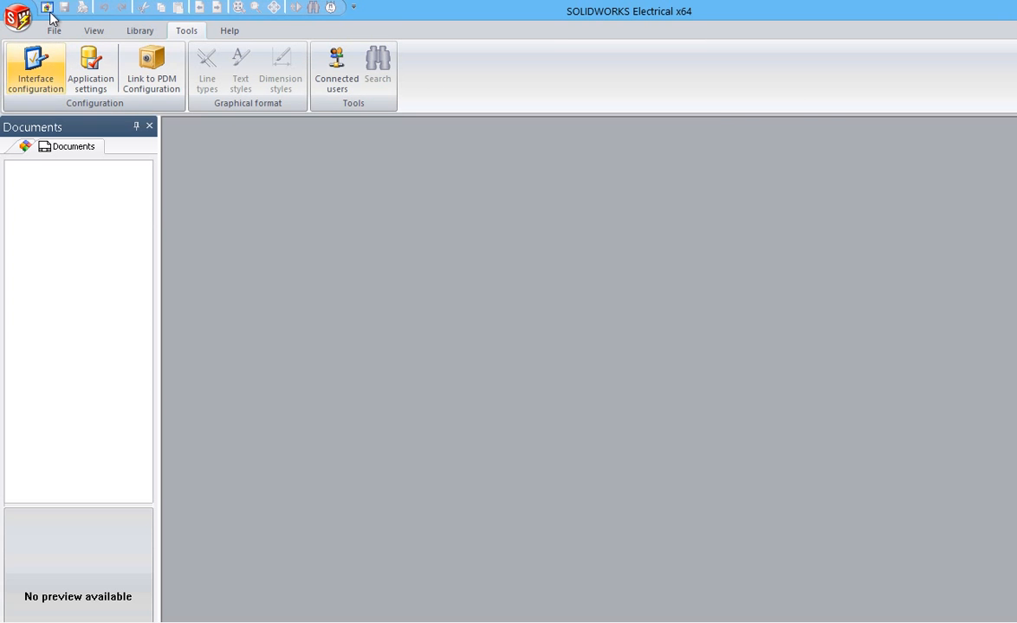
# Open the Garage project from the recent projects in the Projects Manager
pyautogui.click(46, 8)
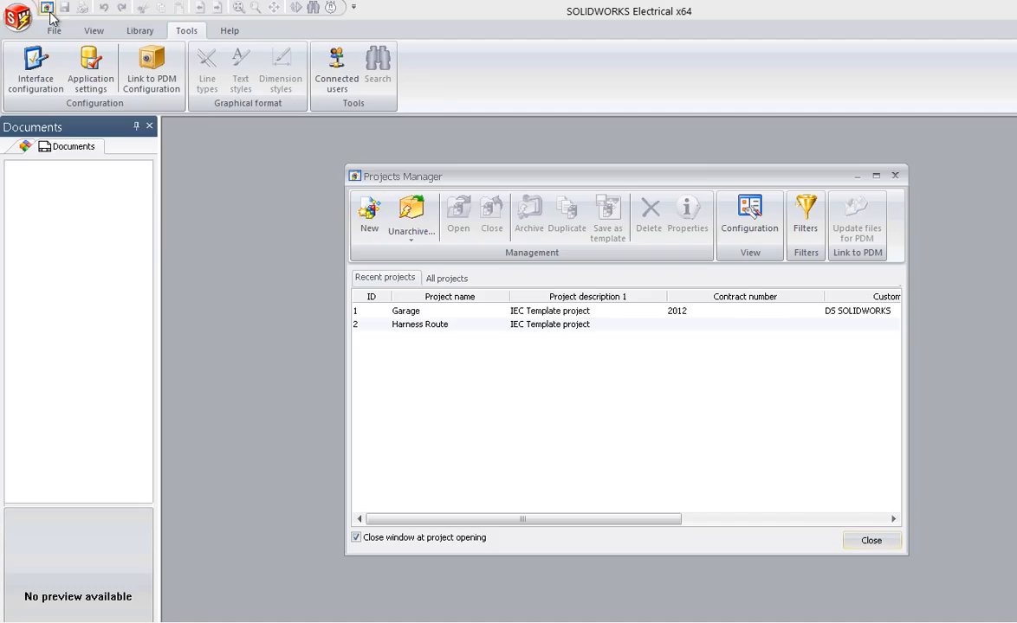
pyautogui.click(409, 313)
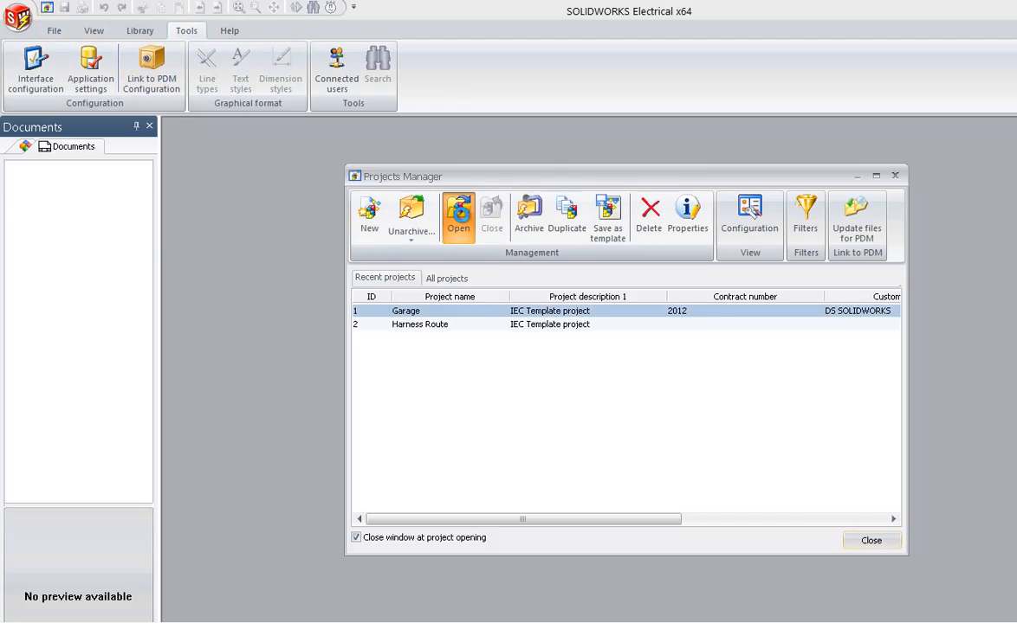
pyautogui.click(461, 220)
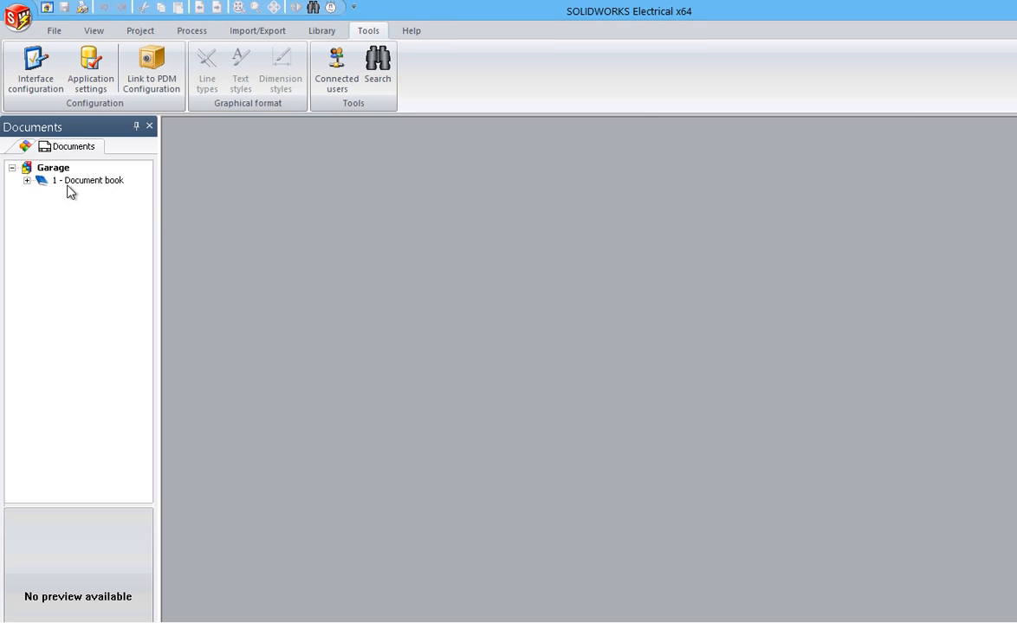
# Open the 04 - Connectors drawing from the Garage project's document book
pyautogui.click(27, 180)
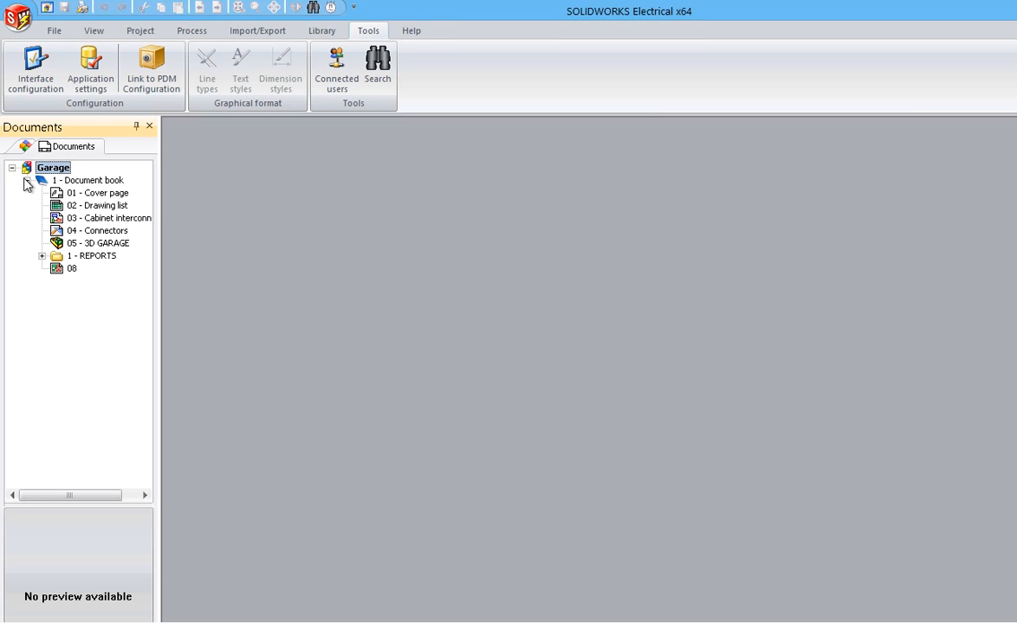
pyautogui.rightClick(76, 231)
pyautogui.click(118, 241)
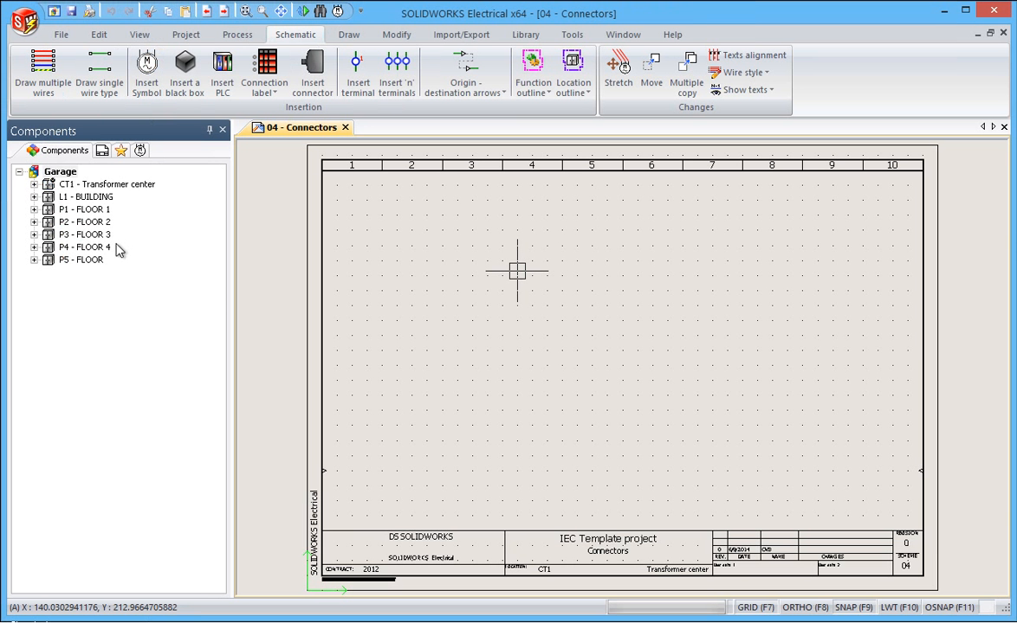
# Start inserting a dynamic connector, search the Connectors class for manufacturer parts, and select Phoenix Contact part 1771749
pyautogui.click(317, 69)
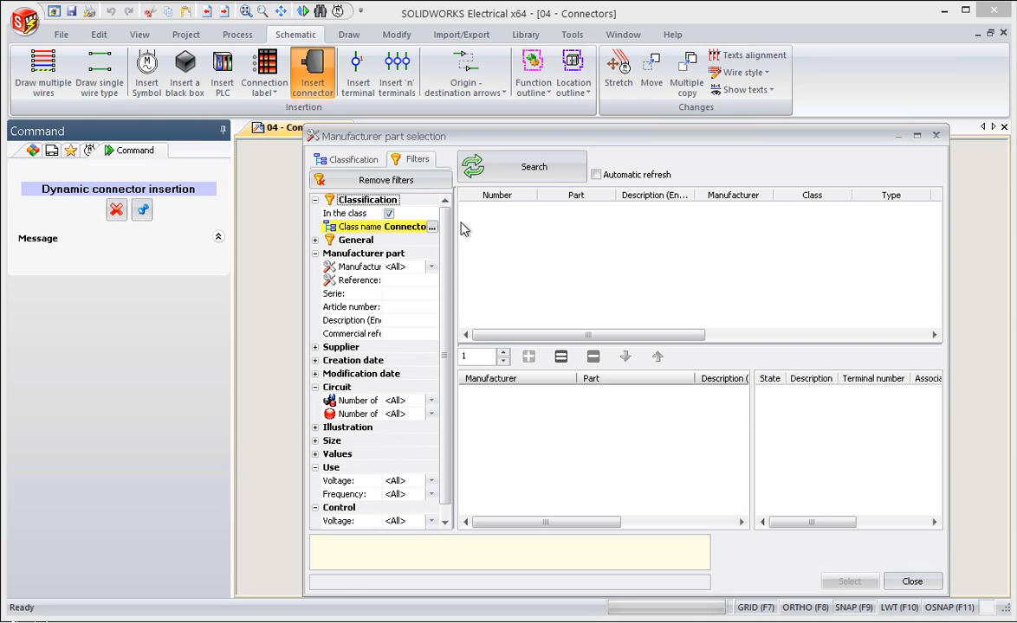
pyautogui.click(519, 166)
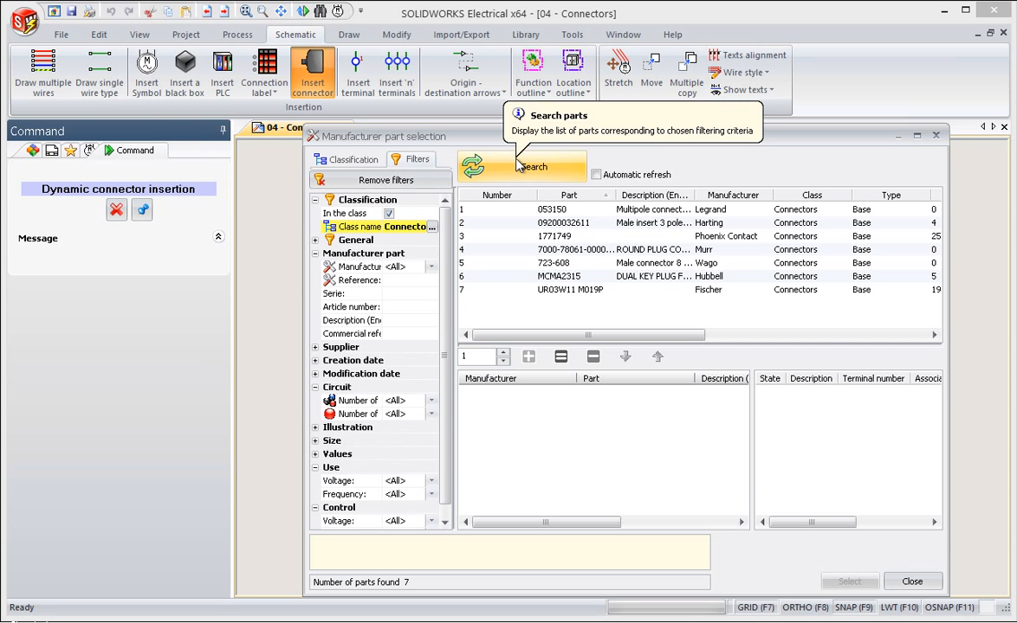
pyautogui.click(704, 243)
# Examine the general properties, circuits and terminals of the selected Phoenix Contact part 1771749
pyautogui.rightClick(723, 240)
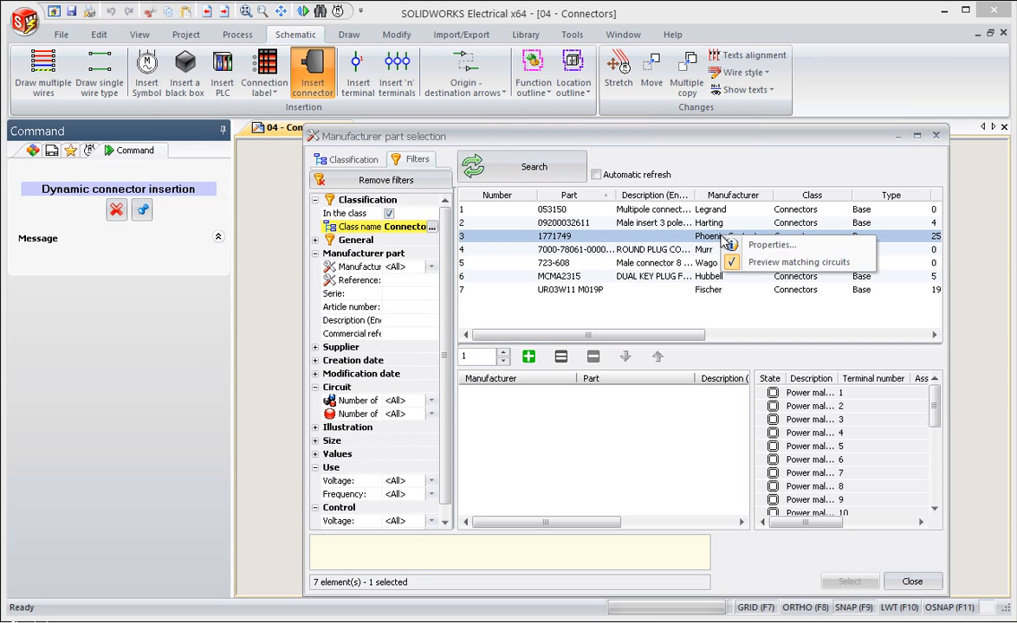
pyautogui.click(750, 247)
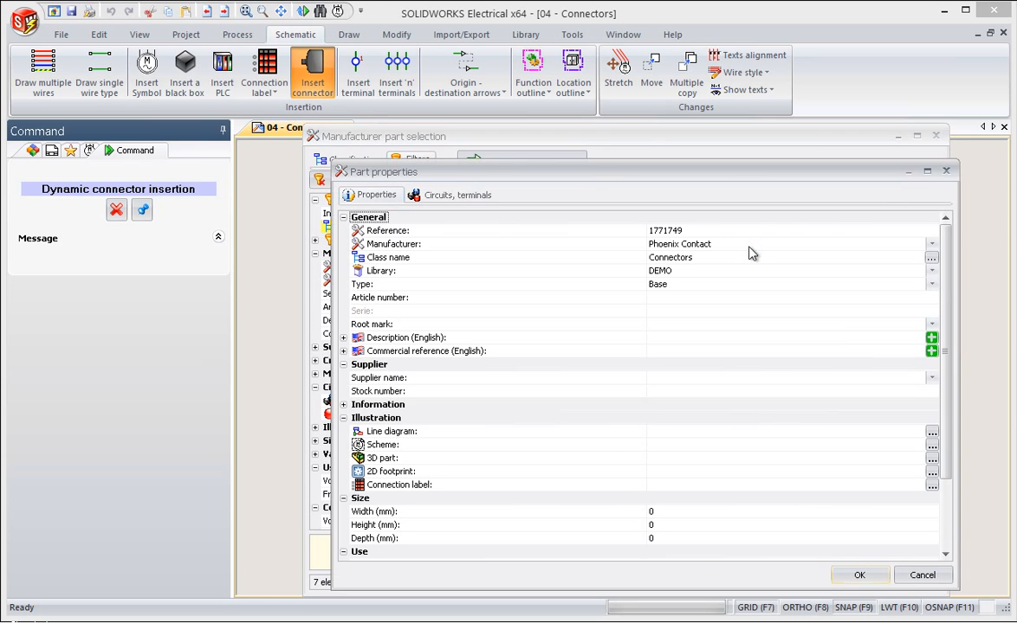
pyautogui.click(459, 196)
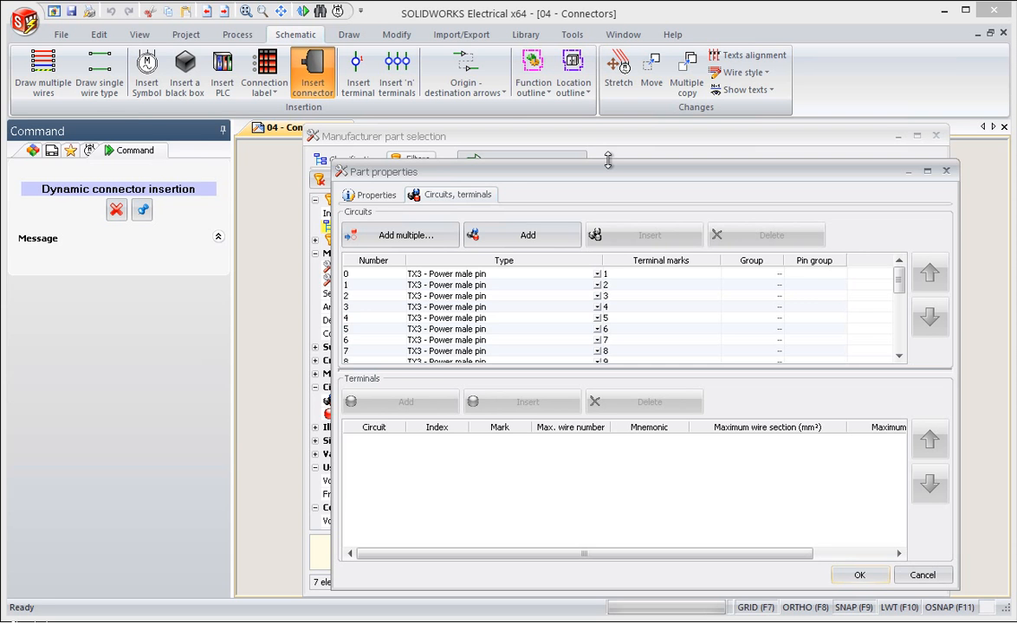
pyautogui.click(374, 195)
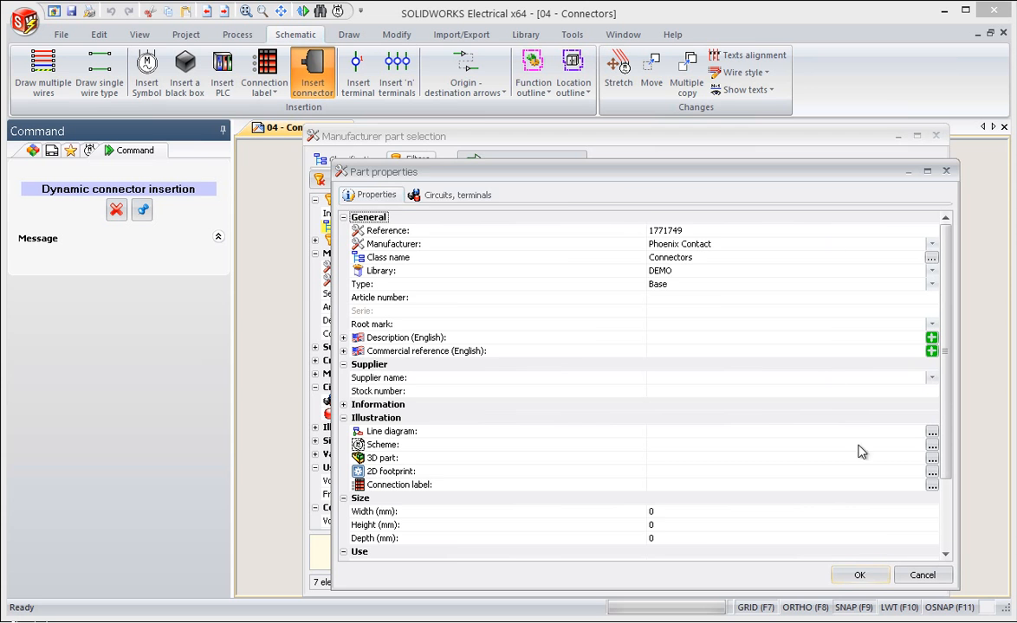
pyautogui.click(860, 577)
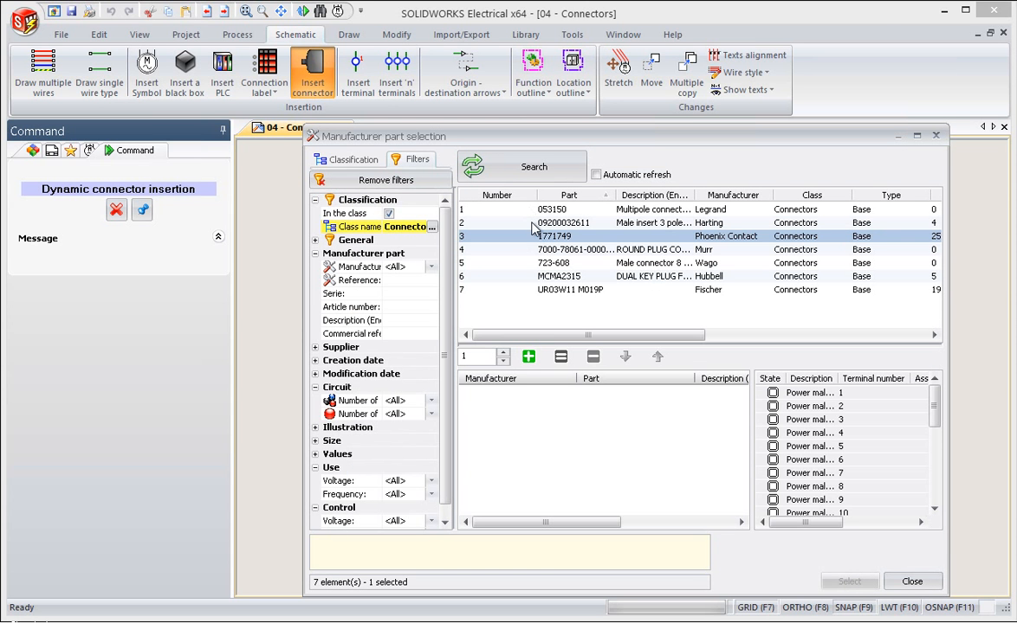
# Assign part 1771749 to the new connector and accept its component properties with the automatic mark X1
pyautogui.click(529, 357)
pyautogui.click(849, 581)
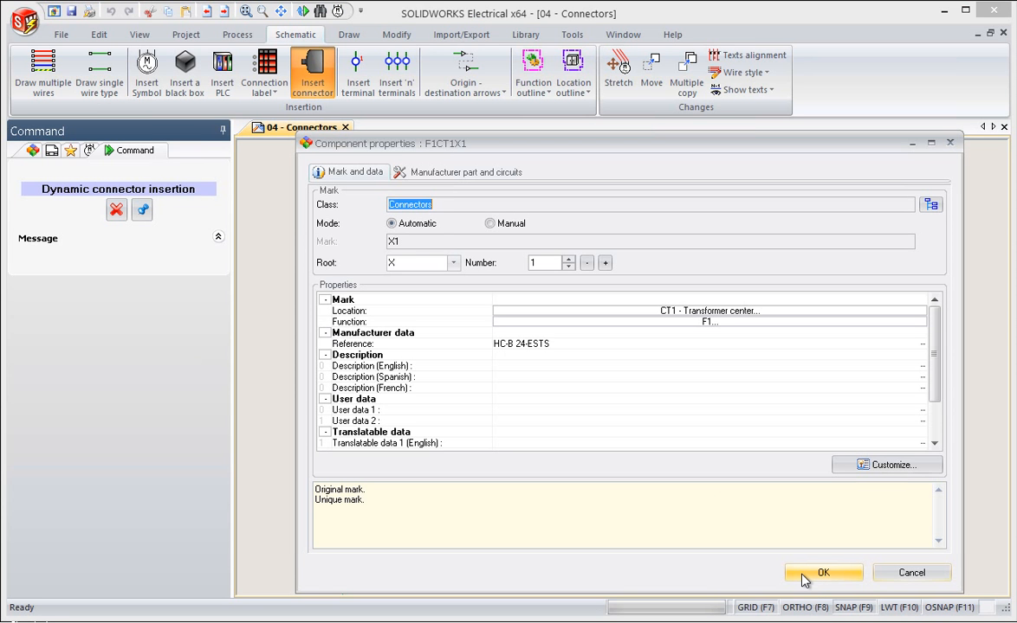
pyautogui.click(803, 577)
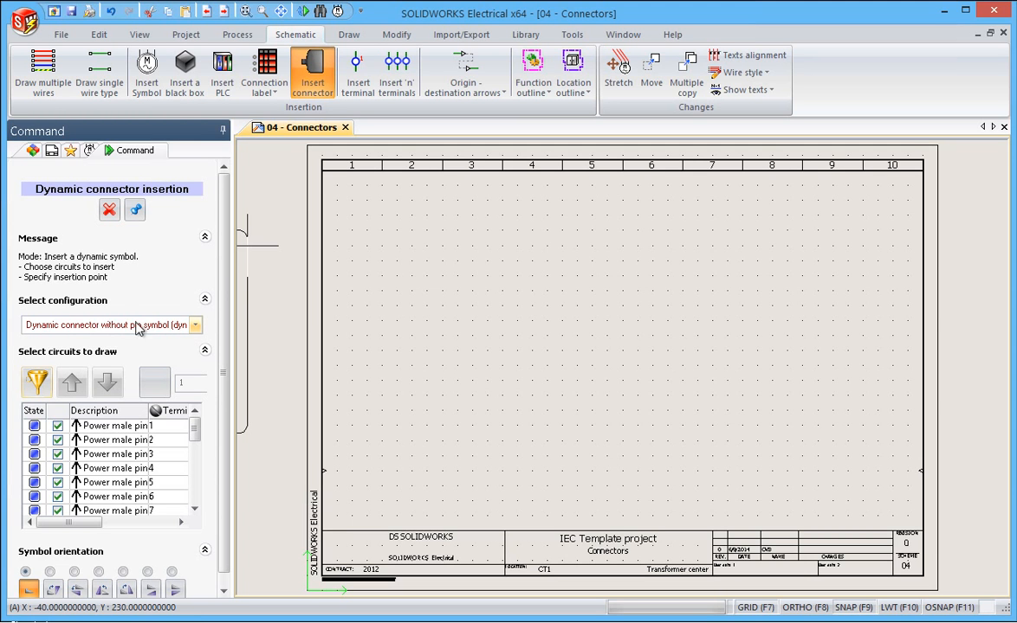
# Place the connector with all its pins at X 110, Y 230, using the Dynamic connector without pin symbol configuration
pyautogui.click(196, 325)
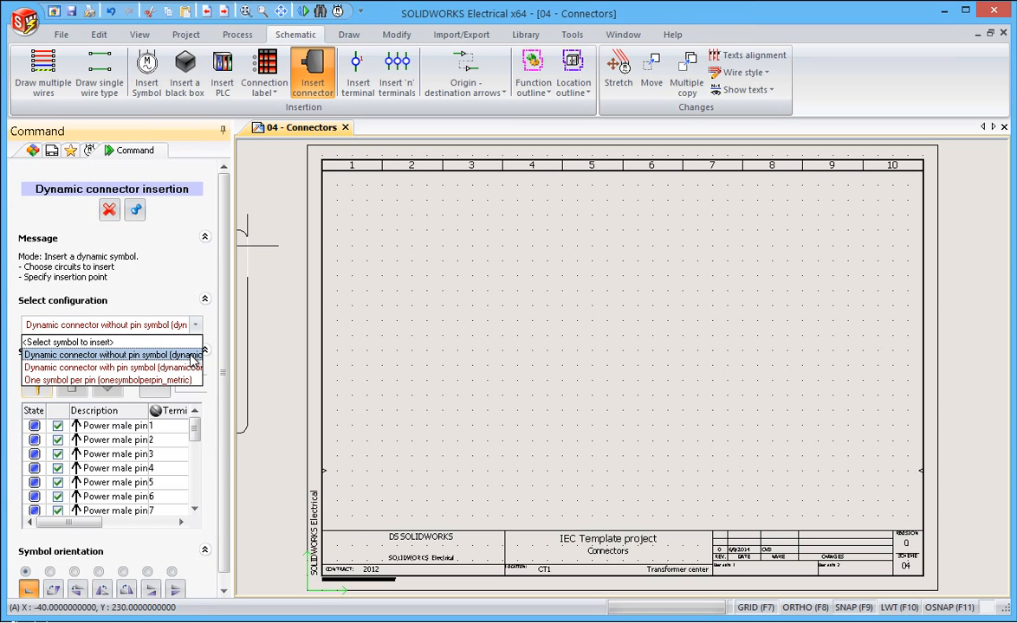
pyautogui.click(204, 430)
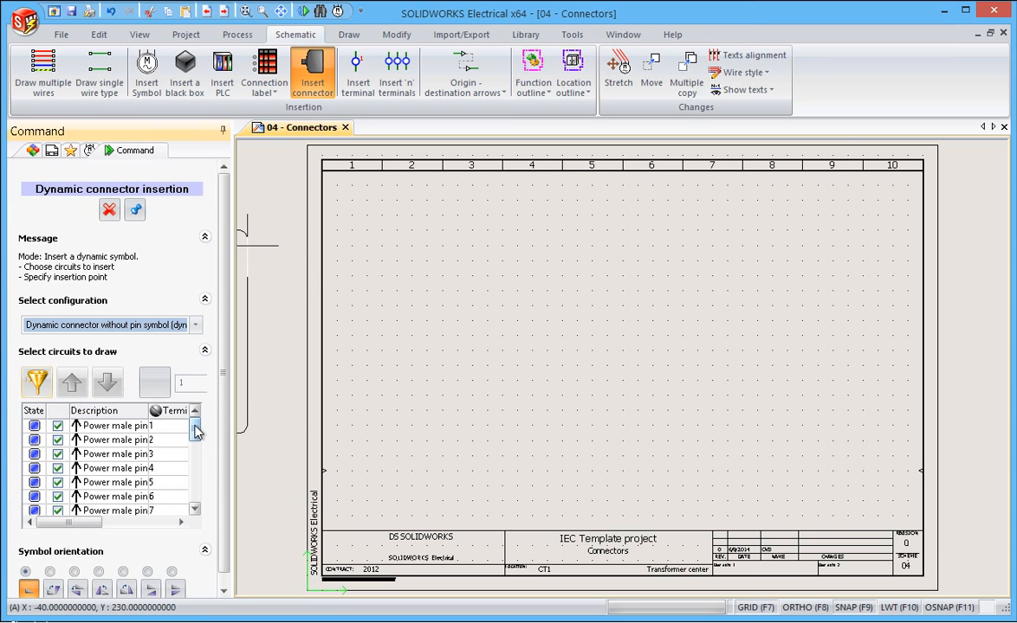
pyautogui.scroll(-1, 197, 452)
pyautogui.moveTo(195, 449)
pyautogui.mouseDown()
pyautogui.moveTo(193, 496)
pyautogui.moveTo(197, 410)
pyautogui.mouseUp()
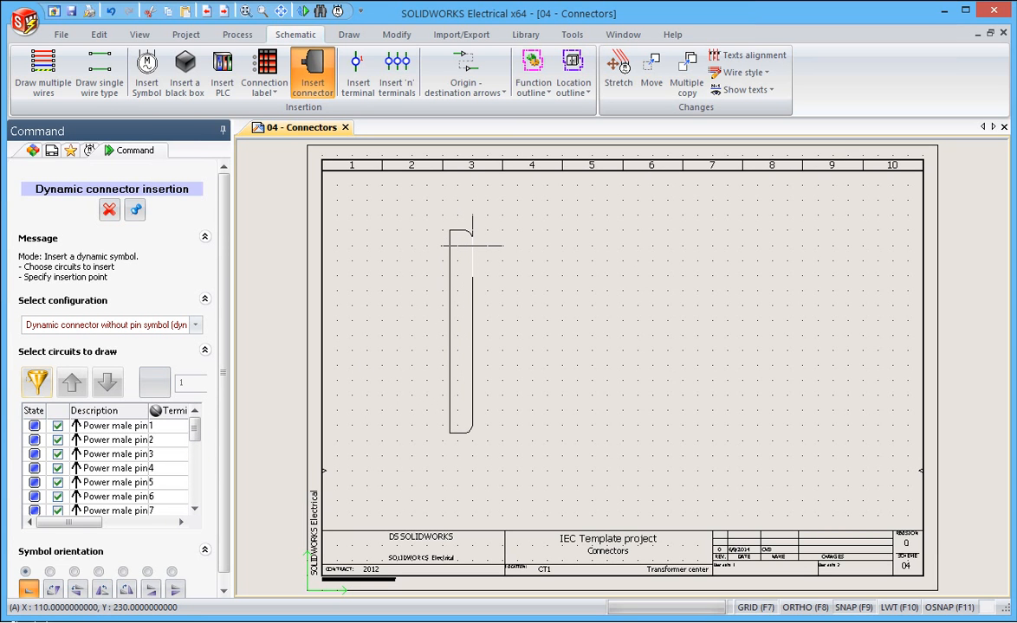
pyautogui.click(471, 245)
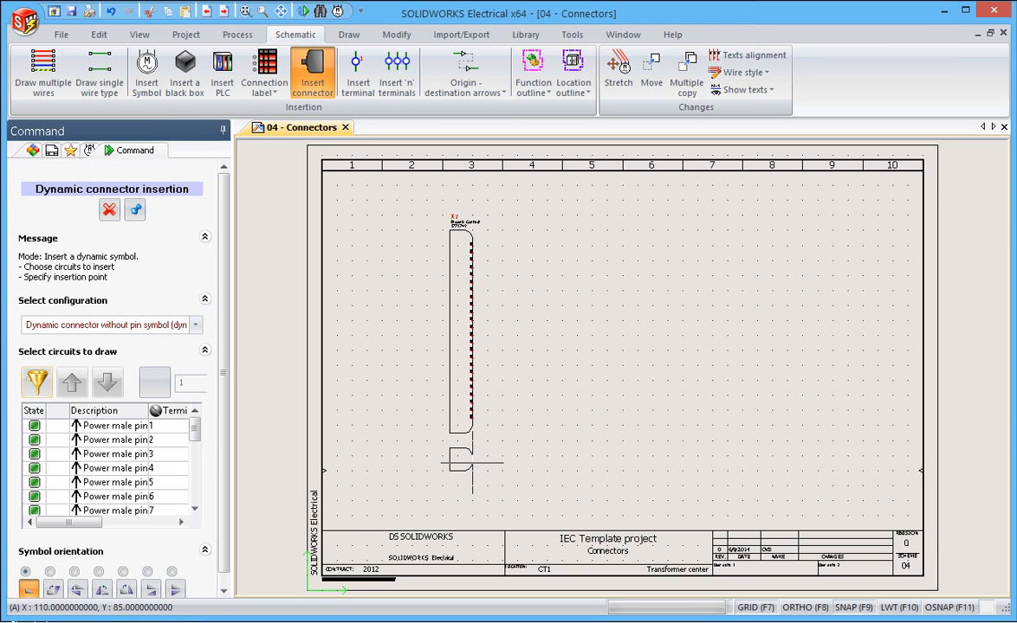
pyautogui.click(109, 209)
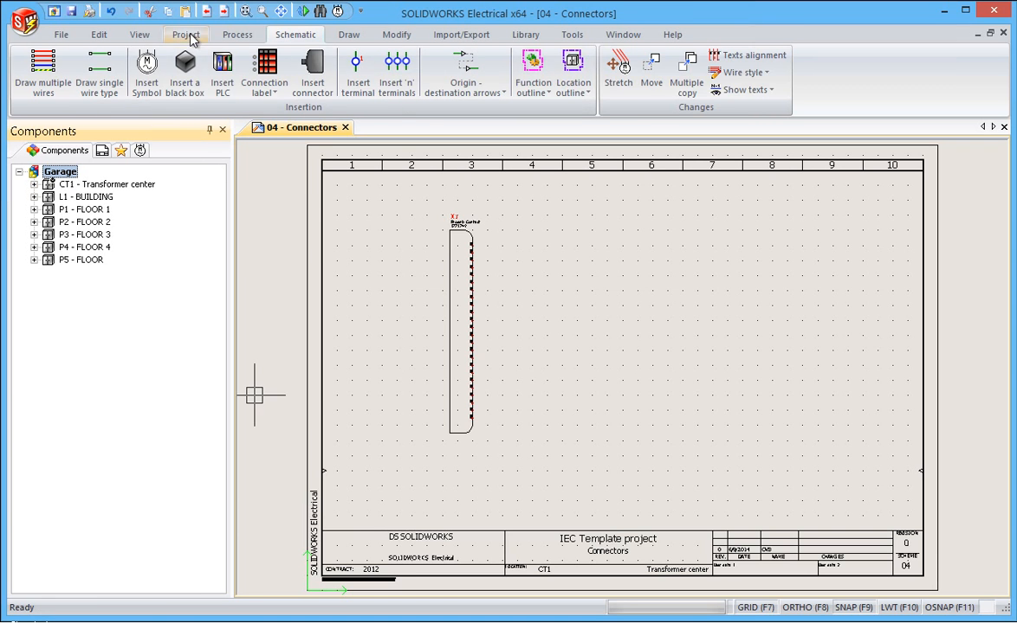
# Examine the General, Graphic, Font and Mark settings in the Garage project configuration
pyautogui.click(178, 33)
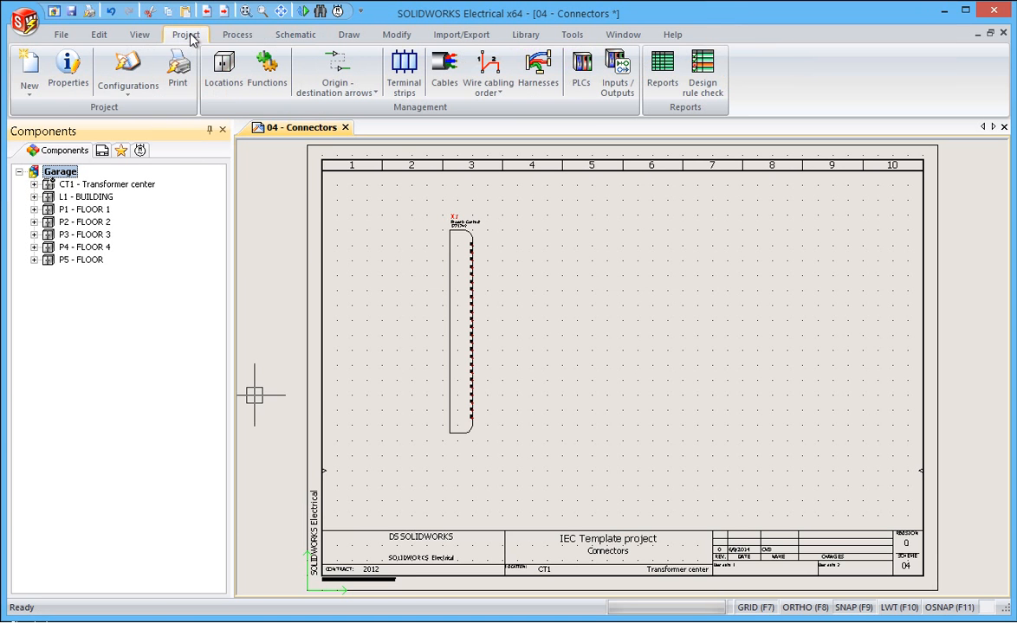
pyautogui.click(128, 96)
pyautogui.click(132, 111)
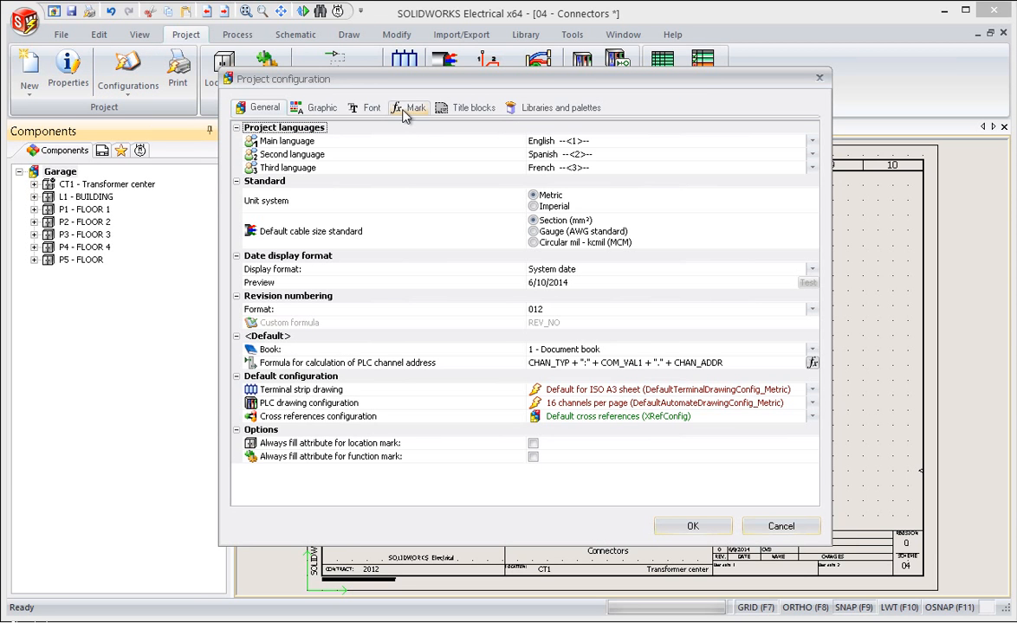
pyautogui.click(320, 108)
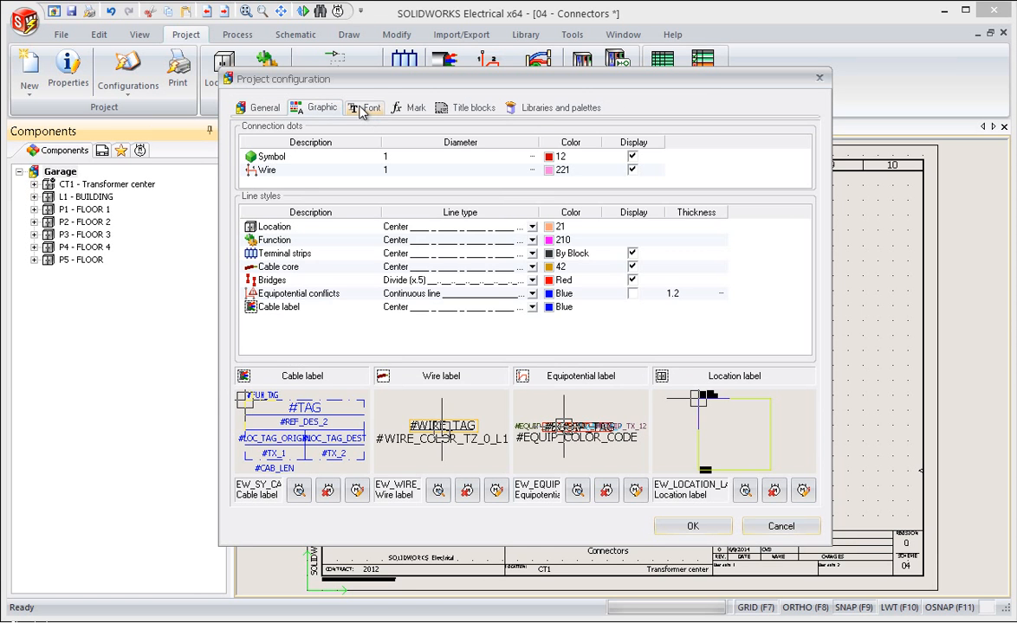
pyautogui.click(364, 113)
pyautogui.click(410, 108)
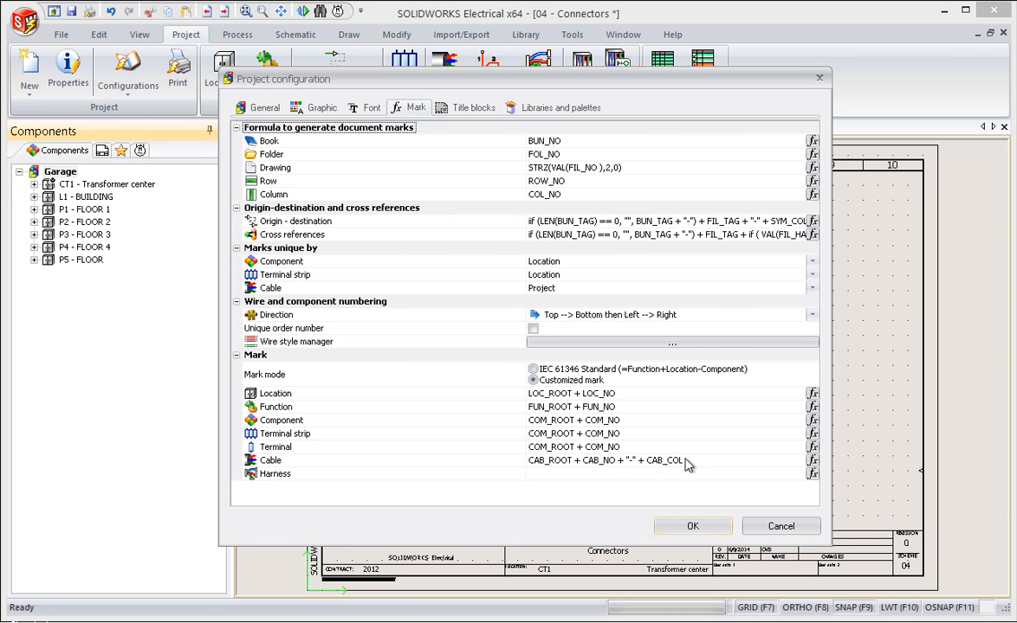
pyautogui.click(709, 529)
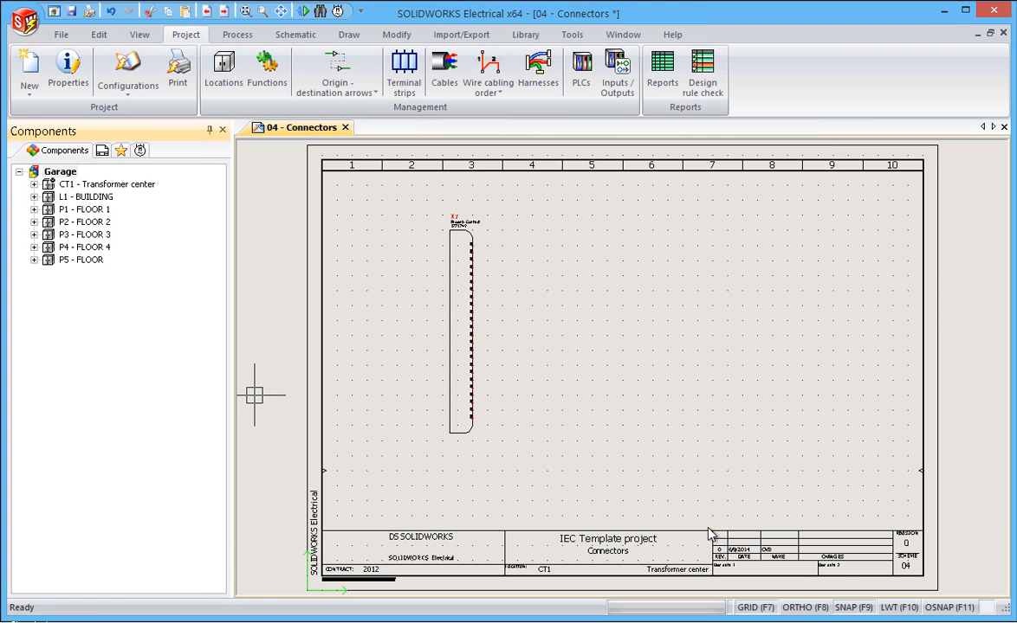
# Open the Garage project's connector configurations management and check which kinds of new project configuration are offered, without creating one
pyautogui.click(128, 95)
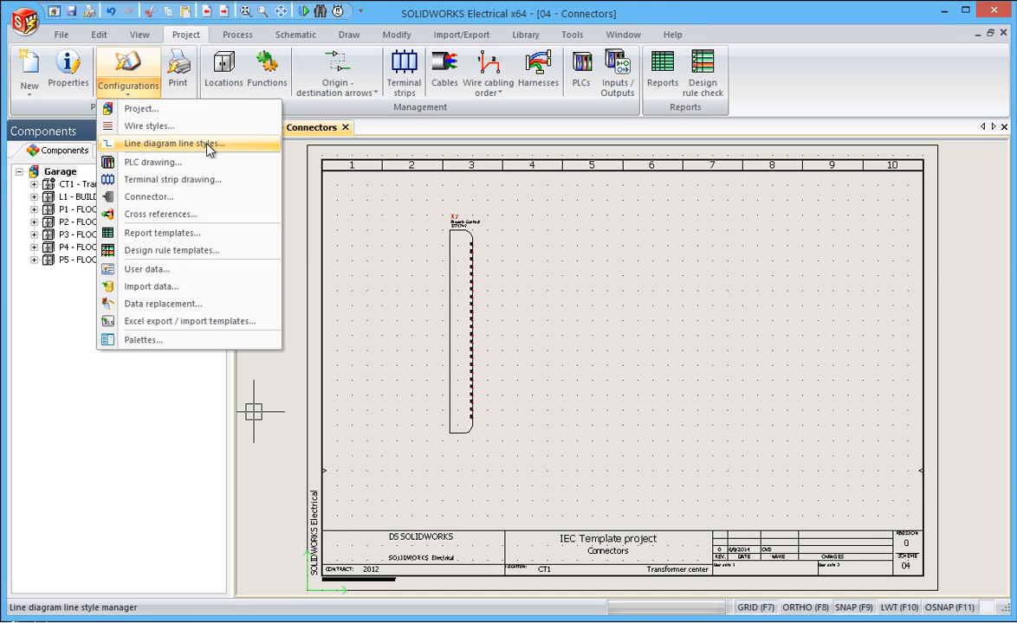
pyautogui.click(137, 199)
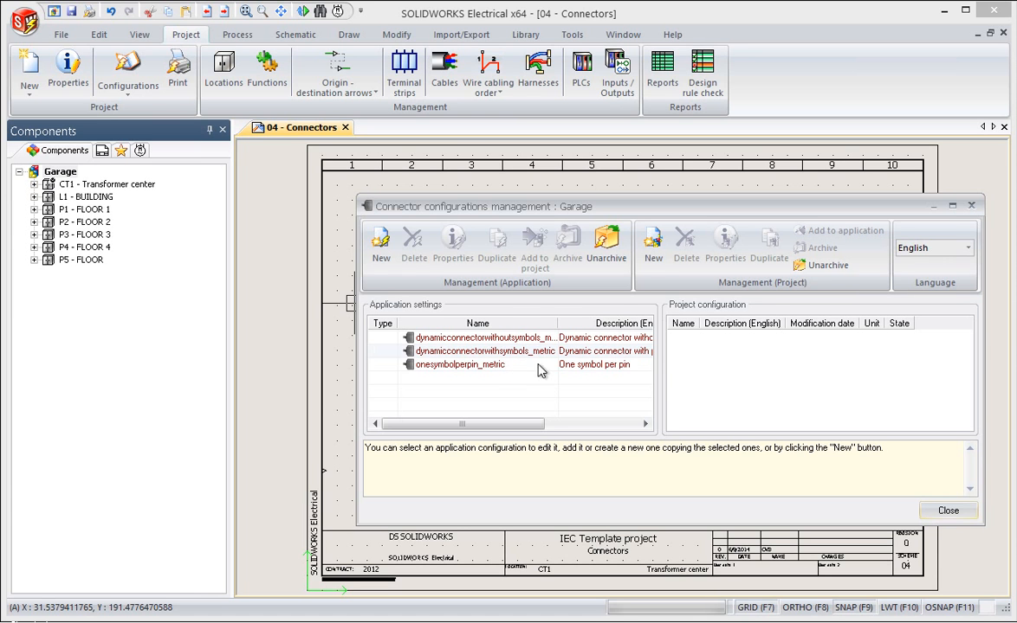
pyautogui.click(652, 244)
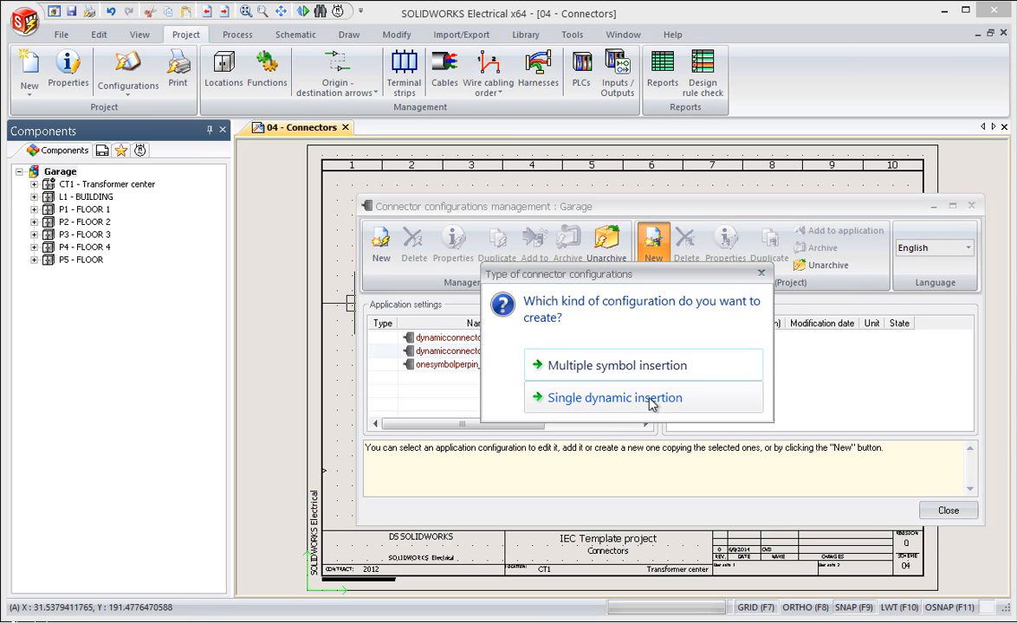
pyautogui.click(763, 273)
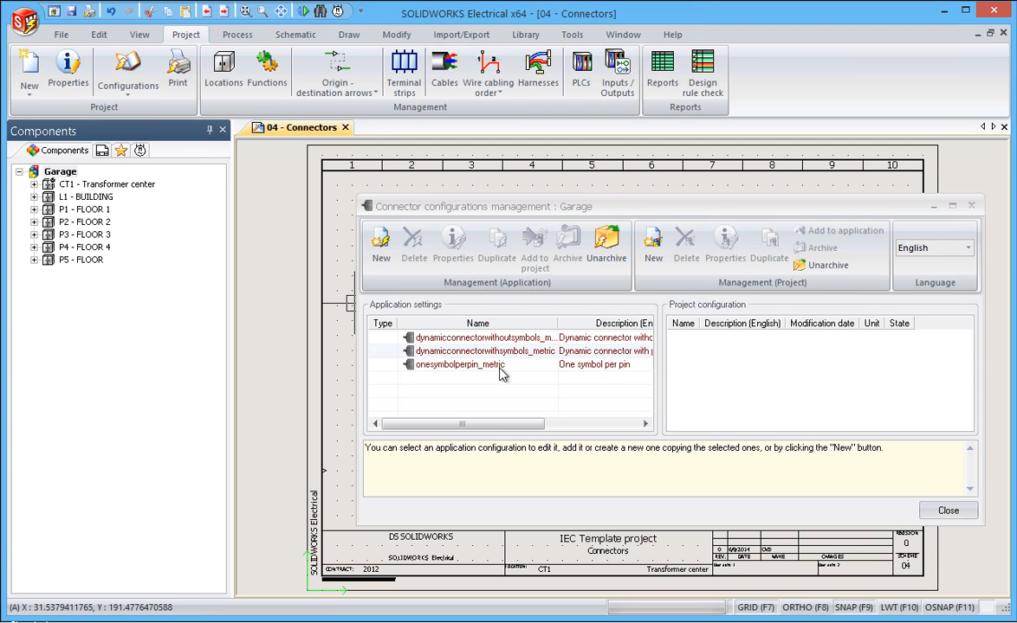
# Examine the General, Connector and Circuits settings of the onesymbolperpin_metric application configuration, including the symbols assigned to the pin circuit types
pyautogui.click(485, 365)
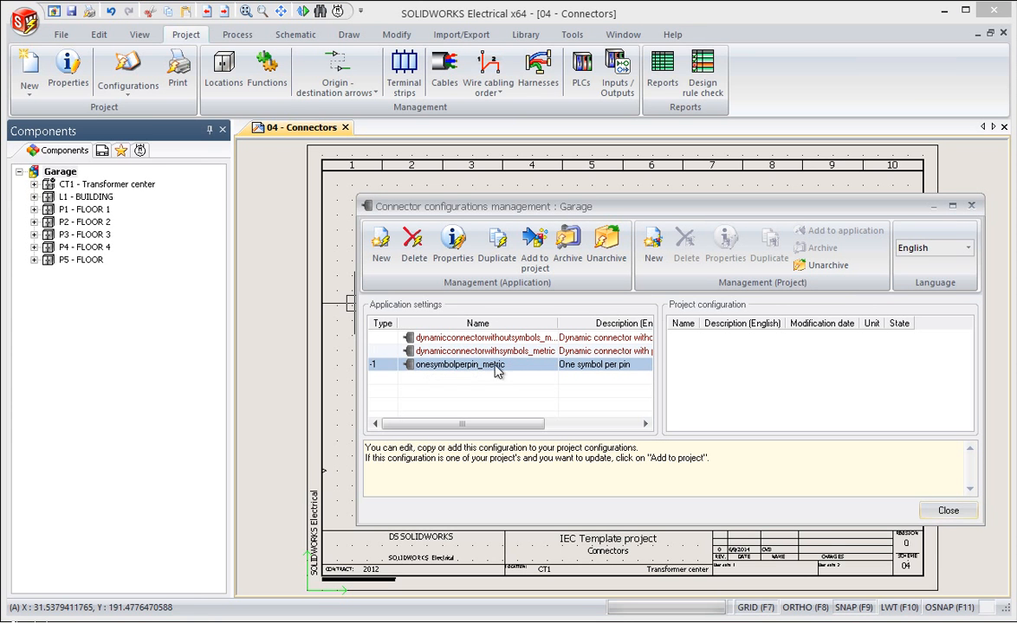
pyautogui.click(452, 247)
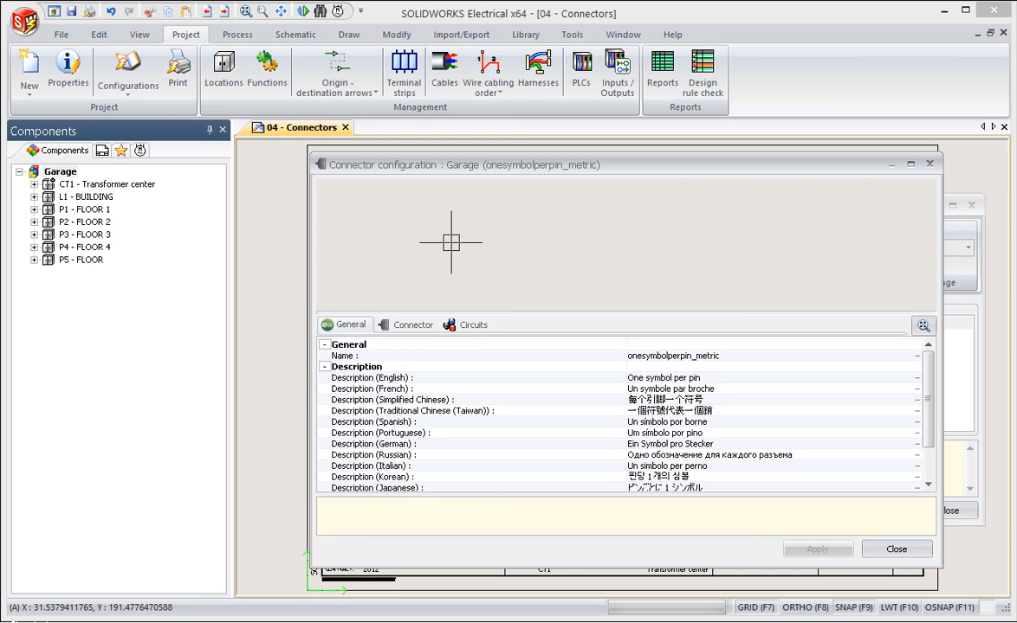
pyautogui.click(414, 327)
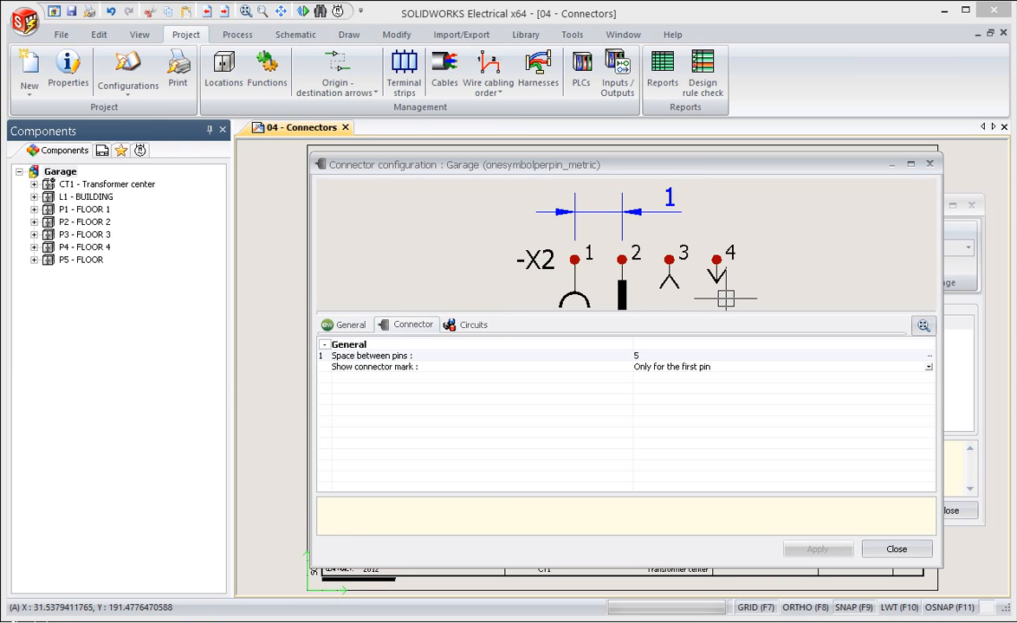
pyautogui.click(474, 325)
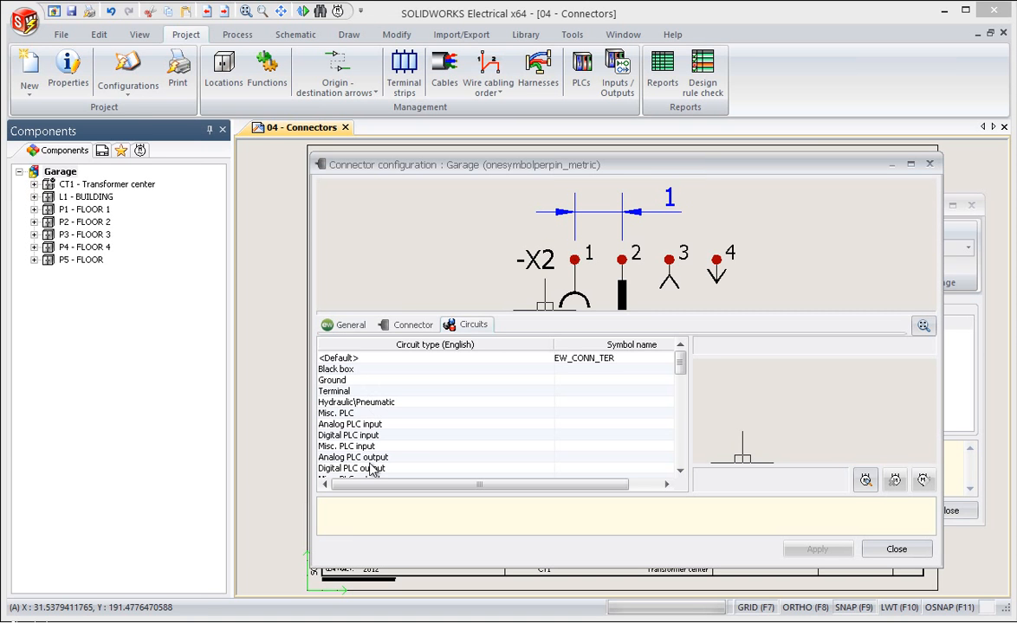
pyautogui.moveTo(680, 357); pyautogui.dragTo(681, 472)
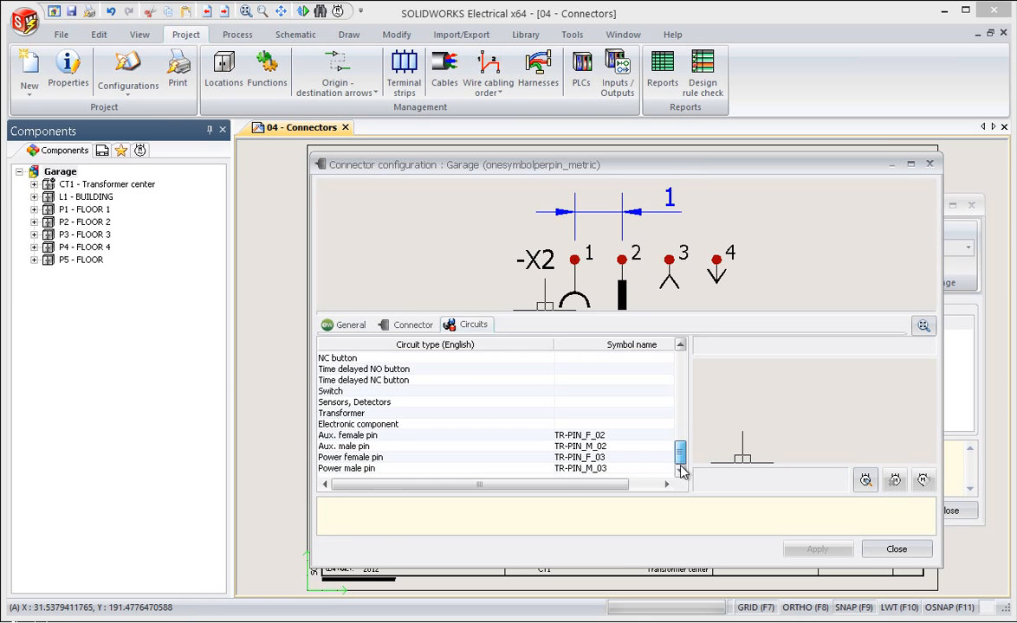
pyautogui.click(892, 551)
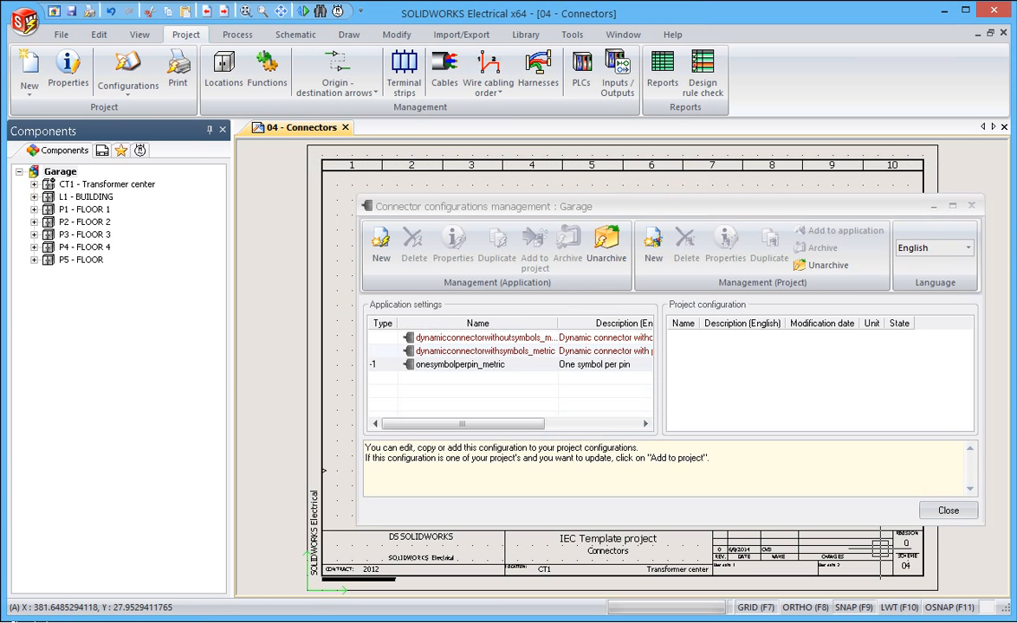
pyautogui.click(948, 512)
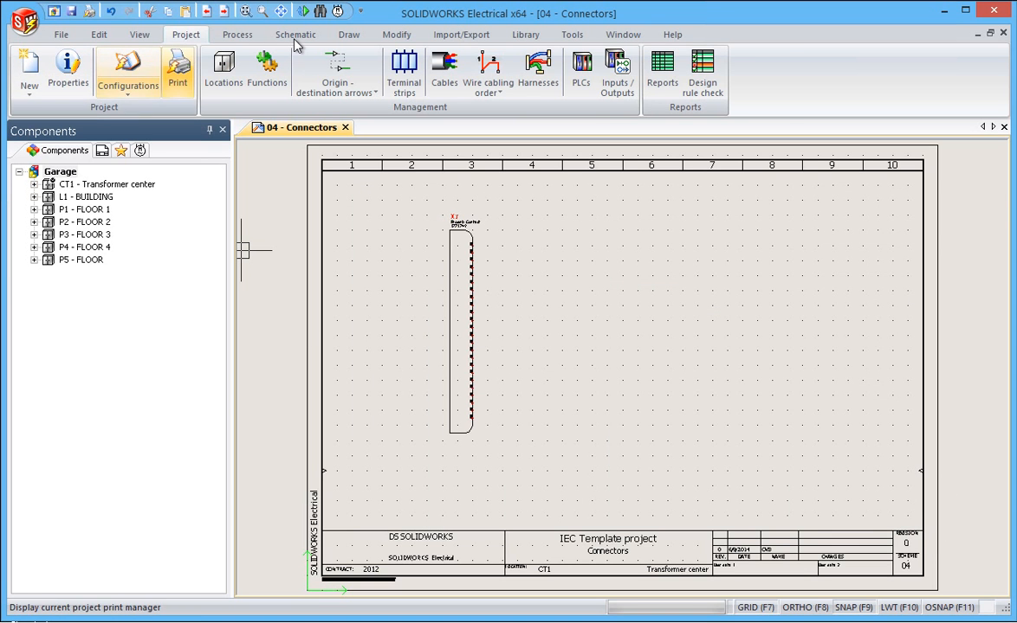
pyautogui.click(295, 38)
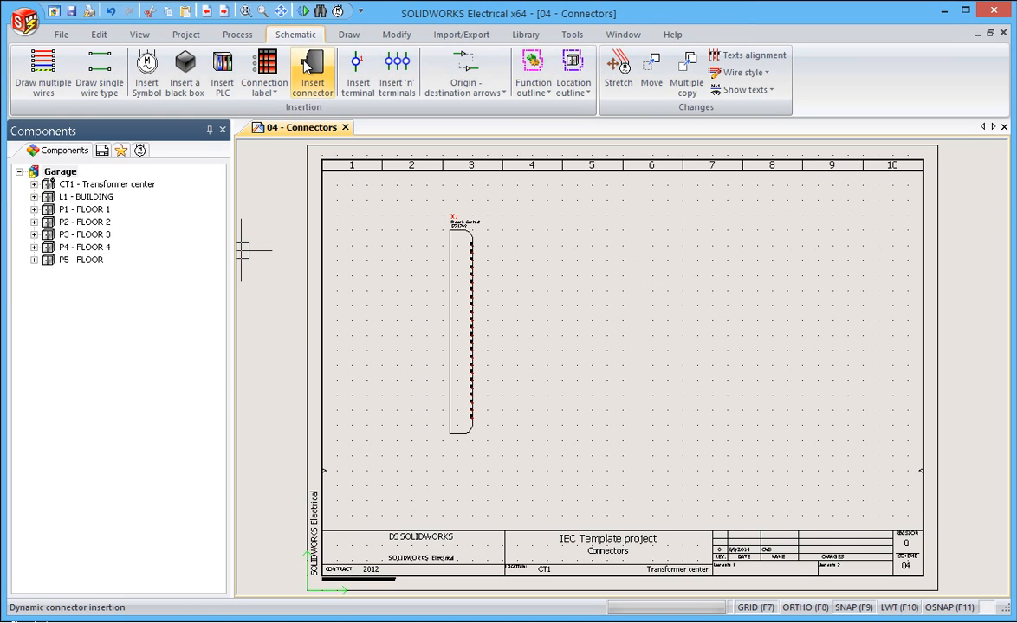
pyautogui.click(307, 68)
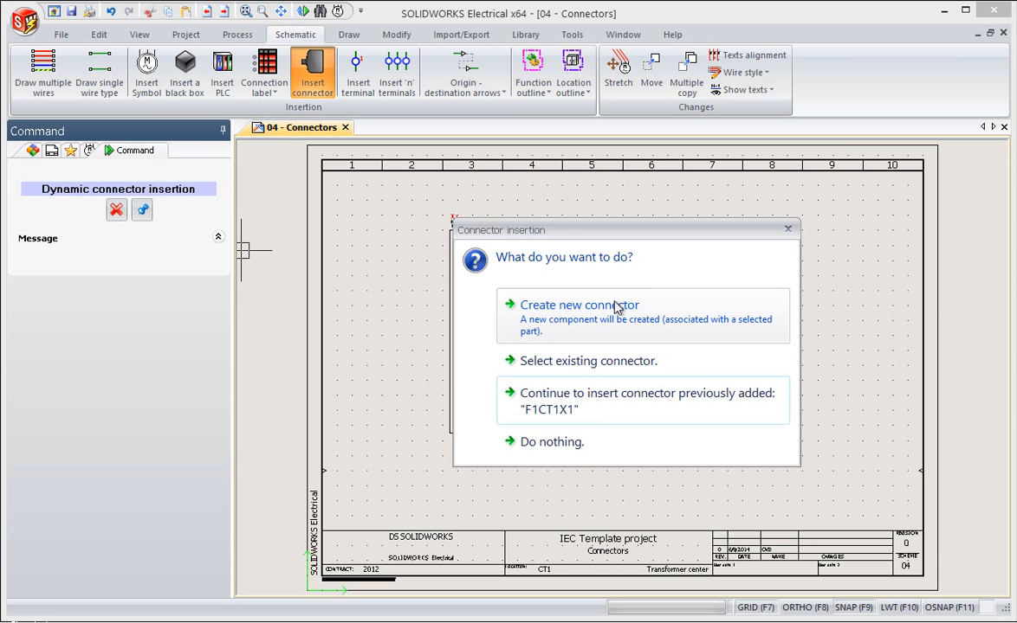
pyautogui.click(615, 308)
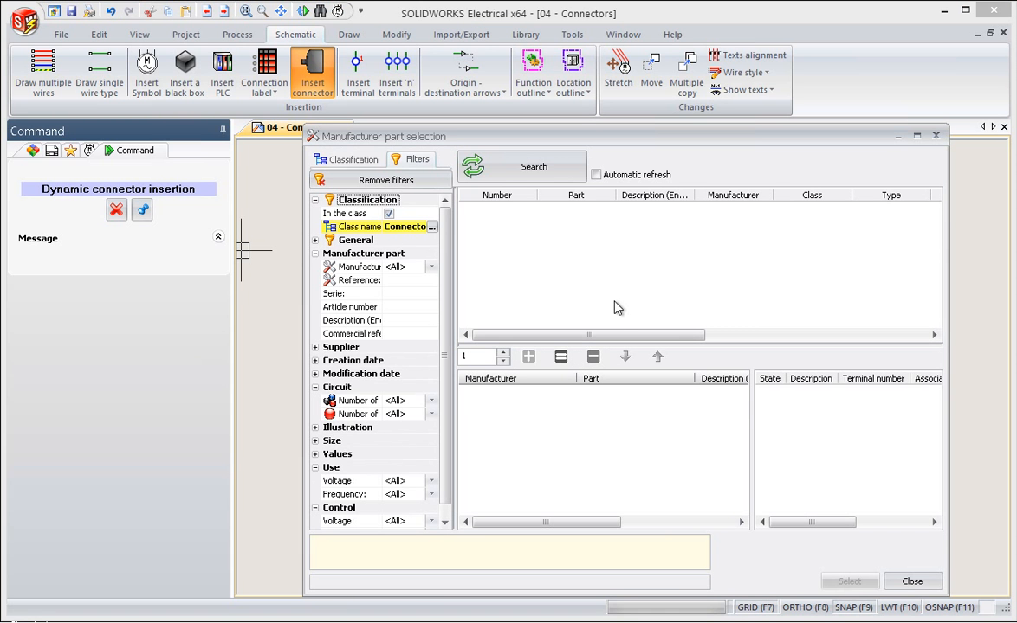
pyautogui.click(523, 170)
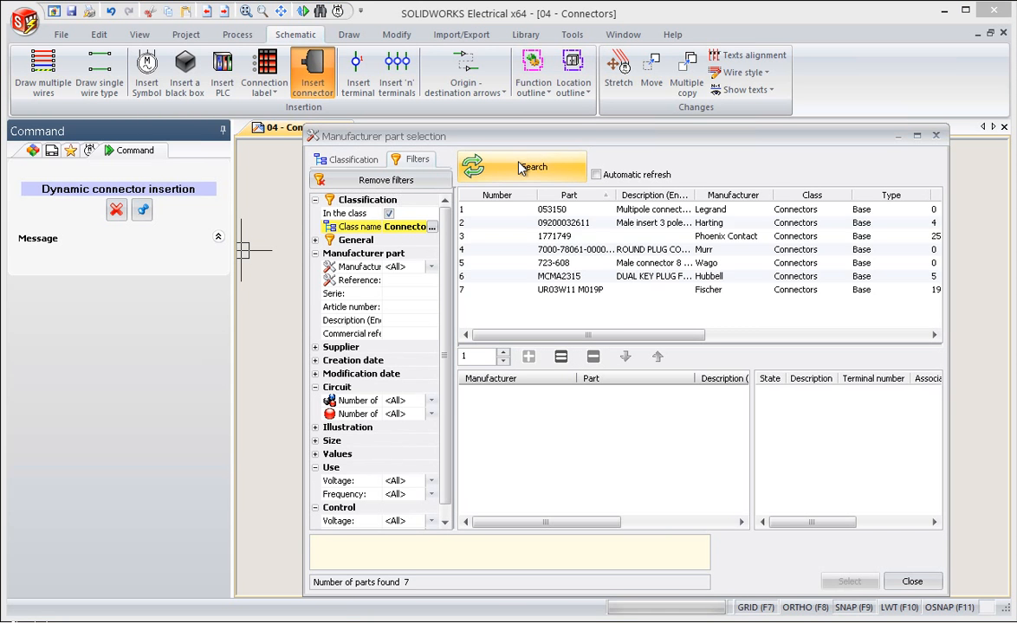
pyautogui.click(585, 228)
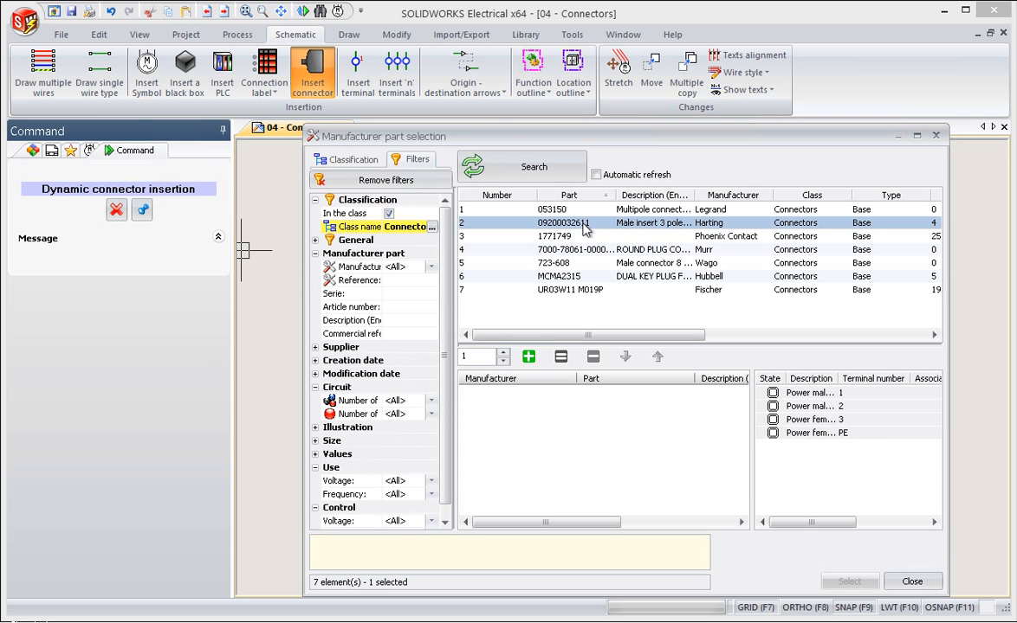
pyautogui.click(528, 357)
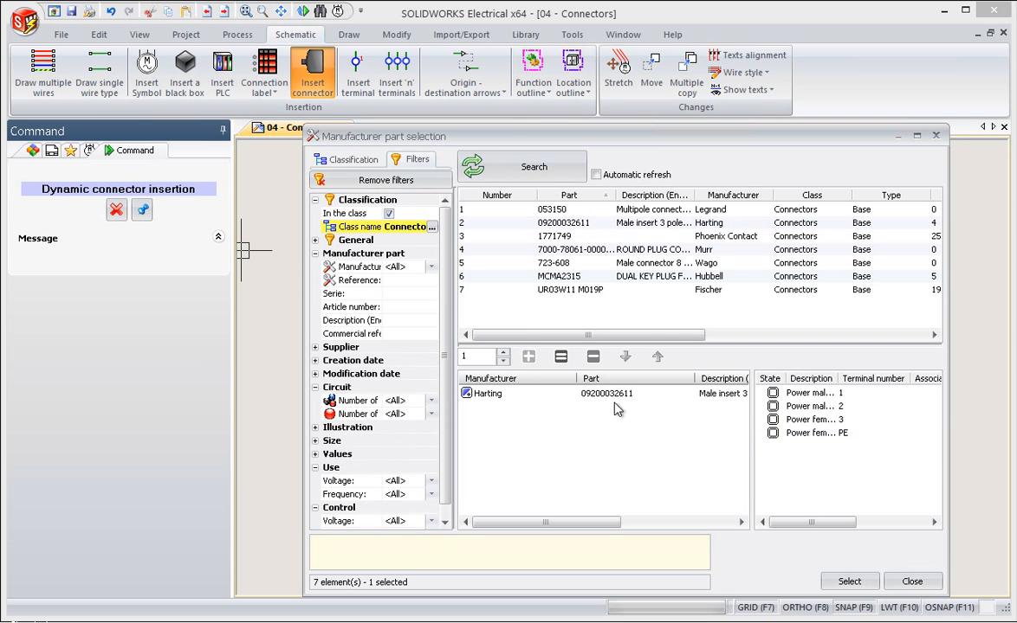
pyautogui.click(850, 582)
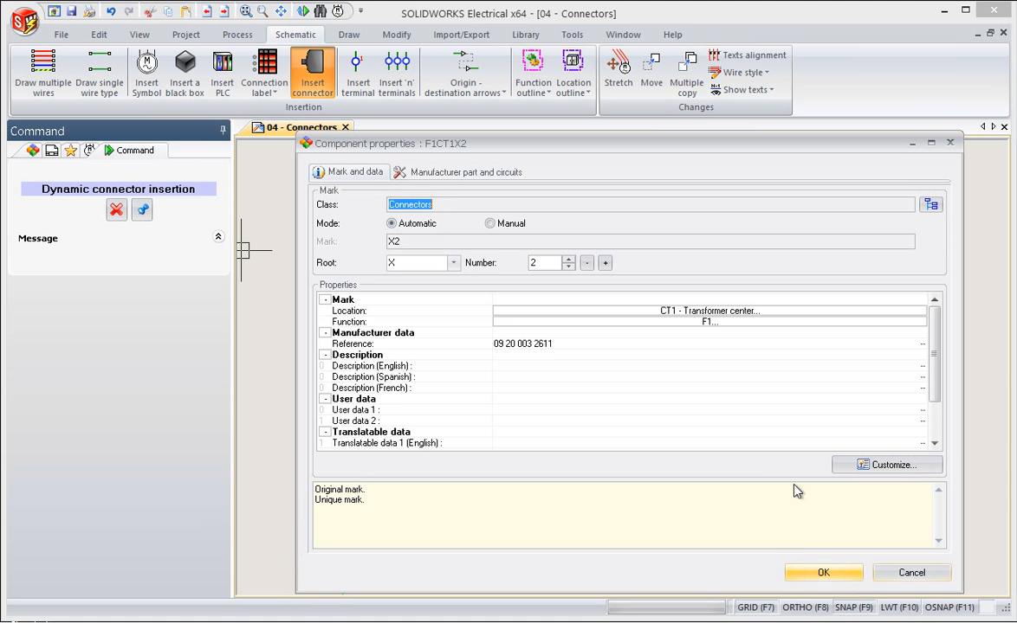
pyautogui.click(823, 573)
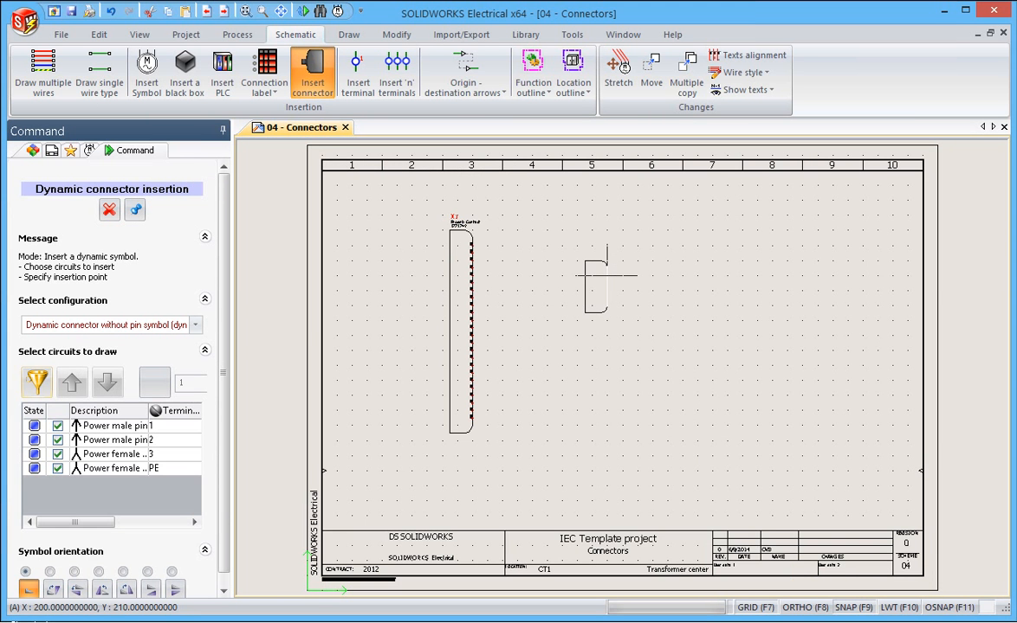
# Place all pins of connector X2 in a vertical row starting at X 200, Y 230, using the One symbol per pin configuration and rotated symbols
pyautogui.click(196, 326)
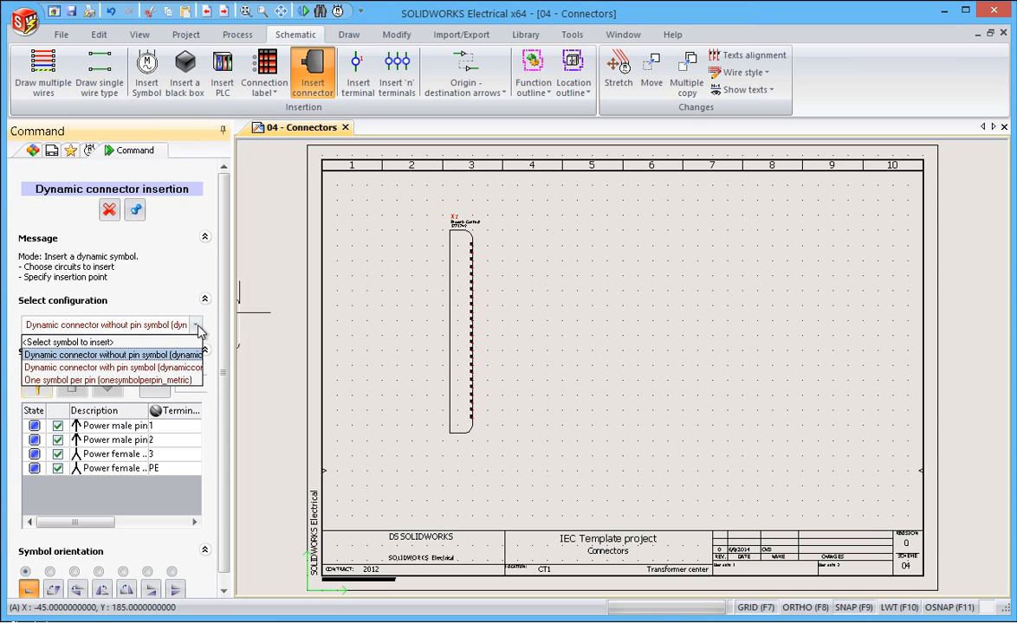
pyautogui.click(166, 381)
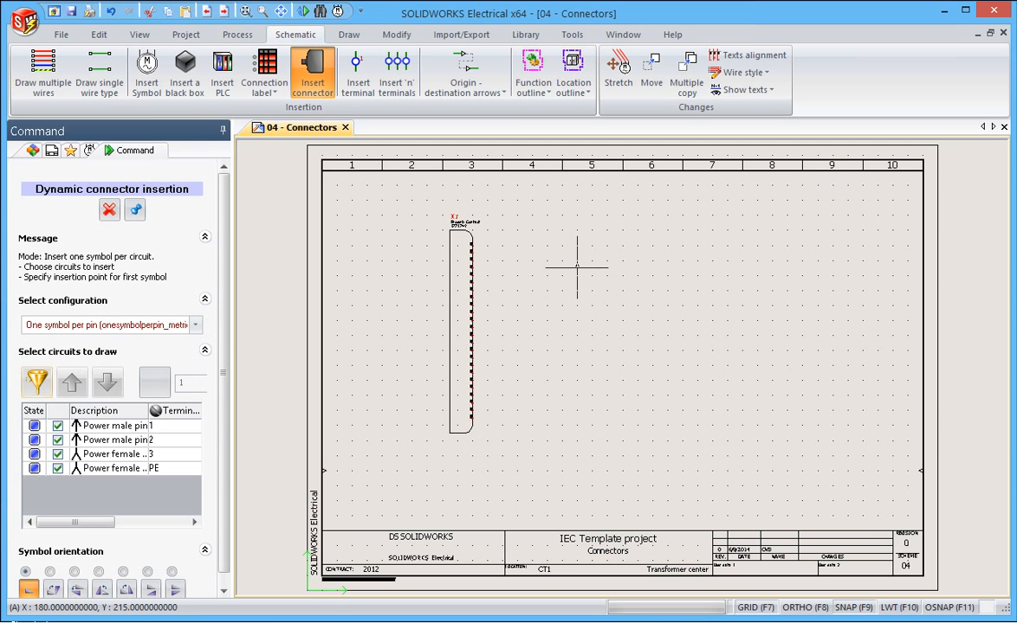
pyautogui.click(53, 587)
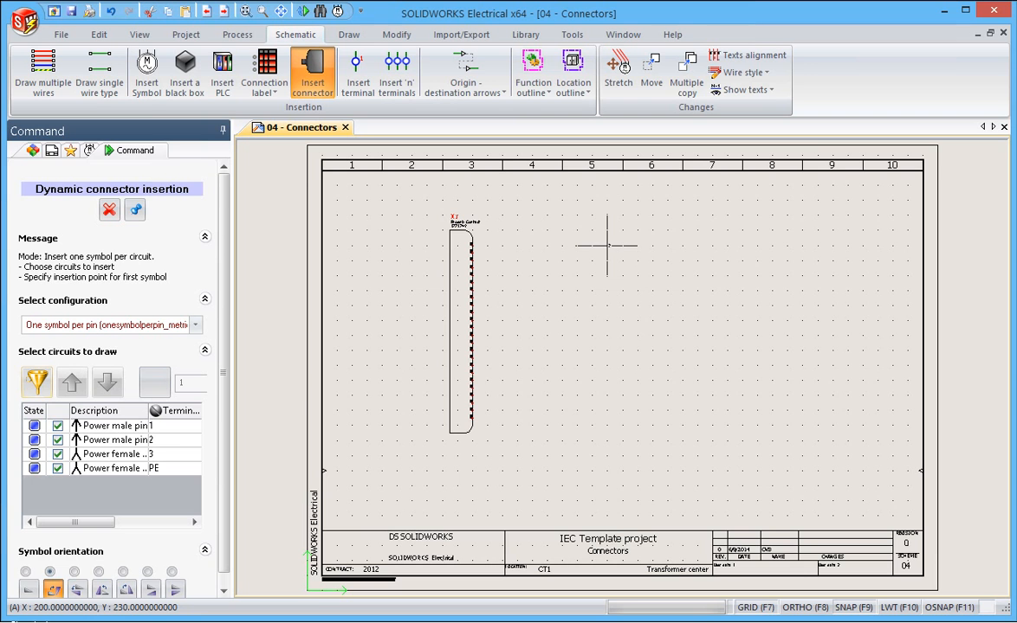
pyautogui.click(607, 246)
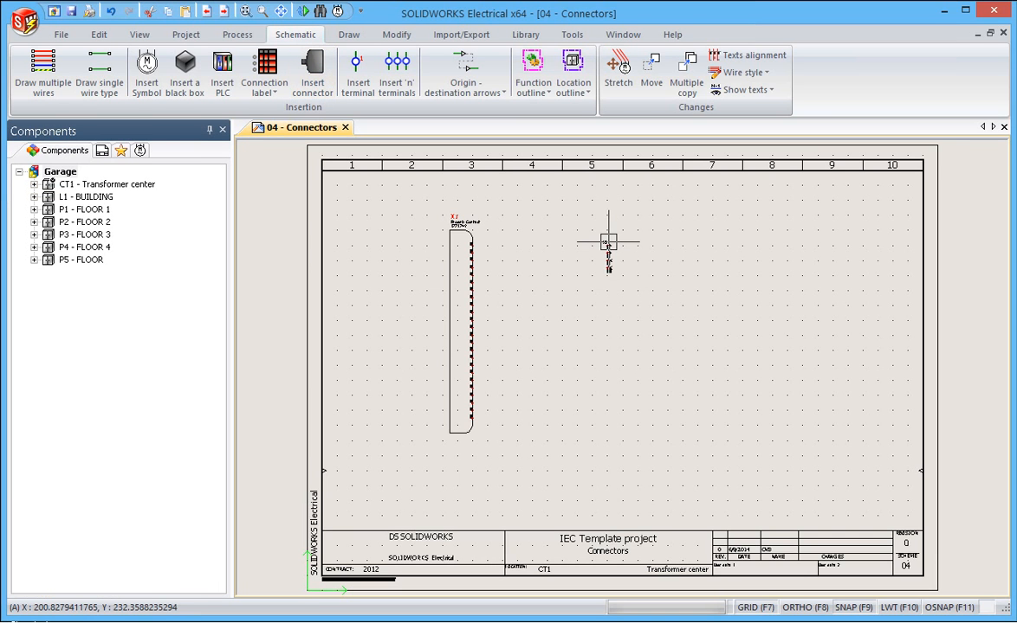
pyautogui.scroll(3, 604, 255)
pyautogui.scroll(2, 604, 253)
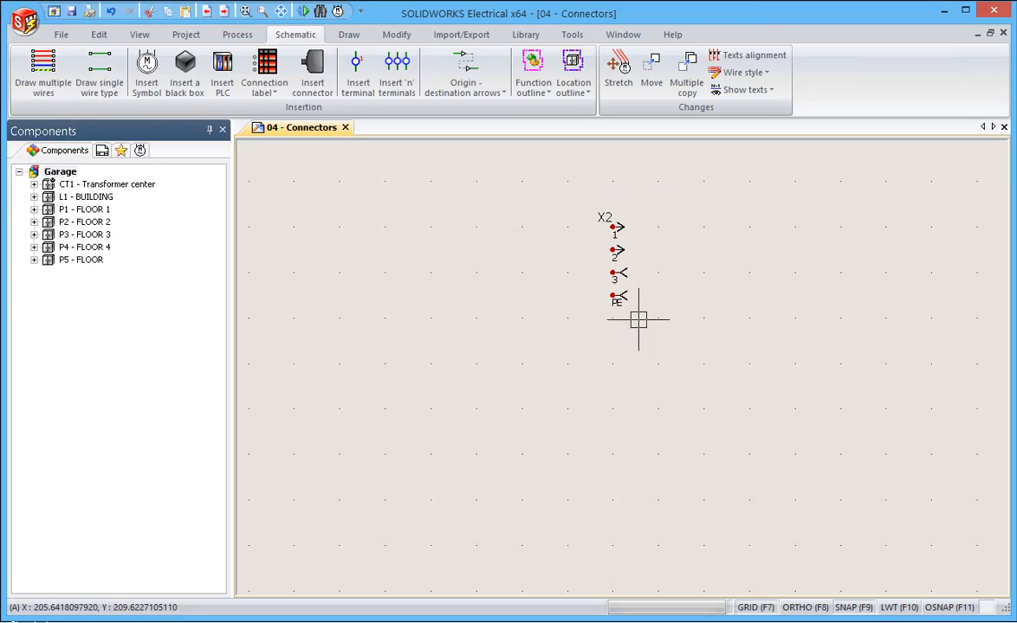
# Draw four ~ 230V wires spaced 5 apart from pins 1 to 4 of connector X1 to the pins of X2
pyautogui.scroll(-2, 638, 320)
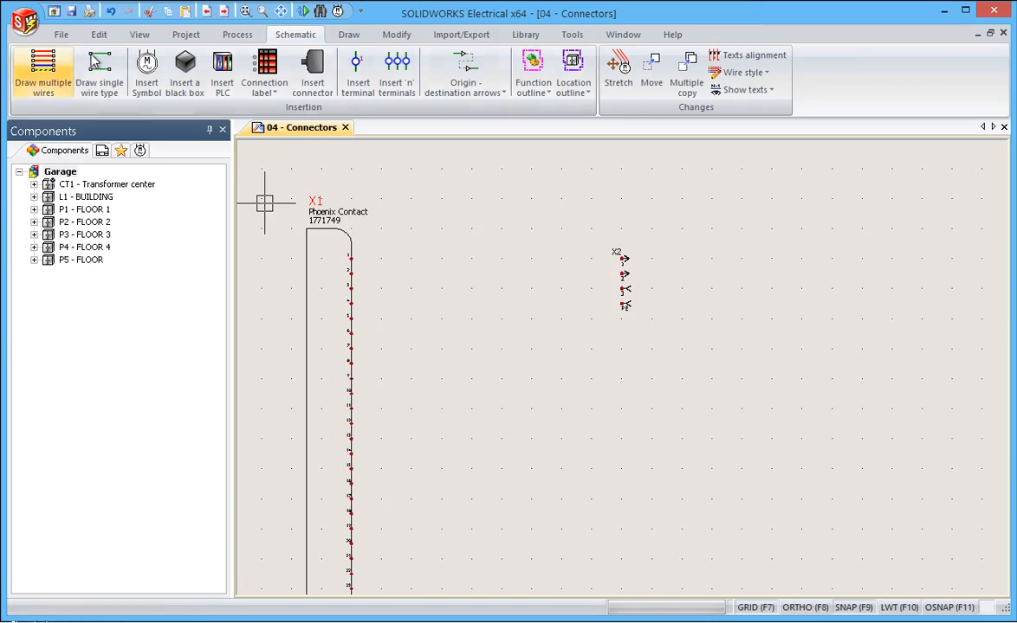
pyautogui.click(97, 62)
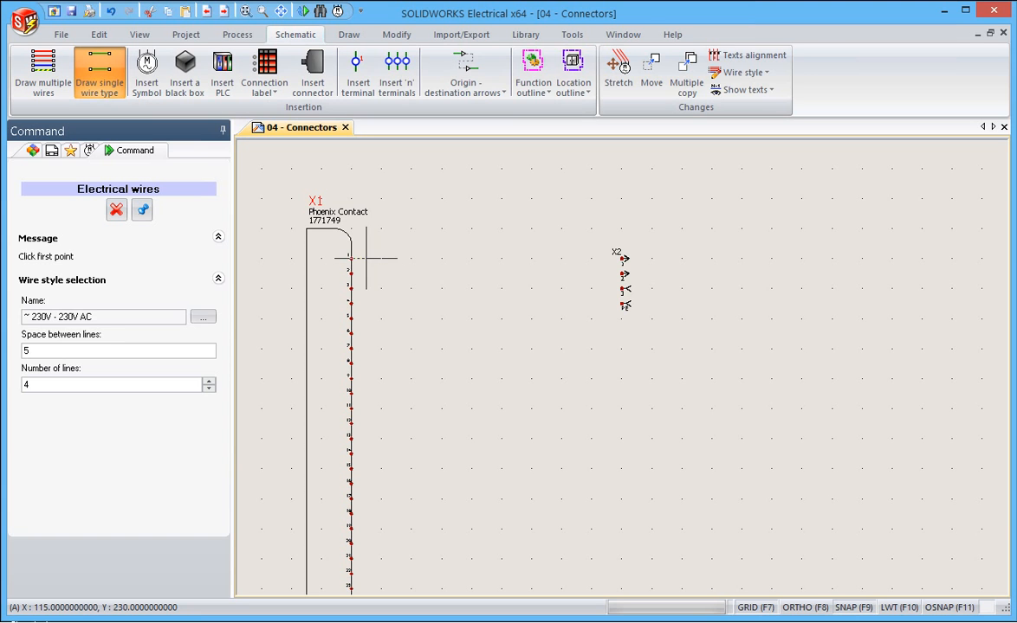
pyautogui.click(349, 258)
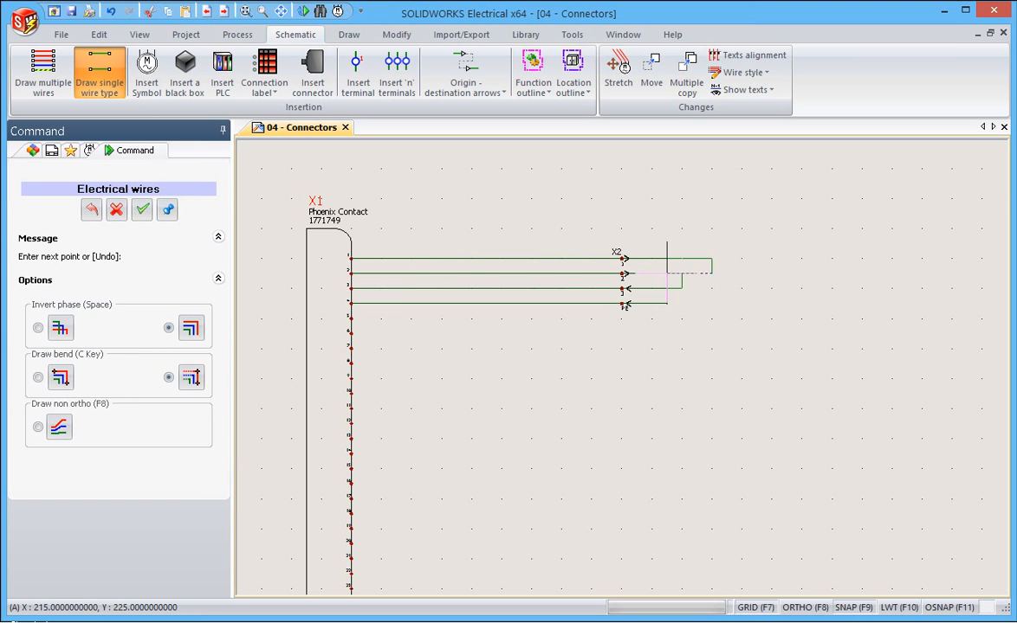
pyautogui.click(667, 274)
pyautogui.press('Escape')
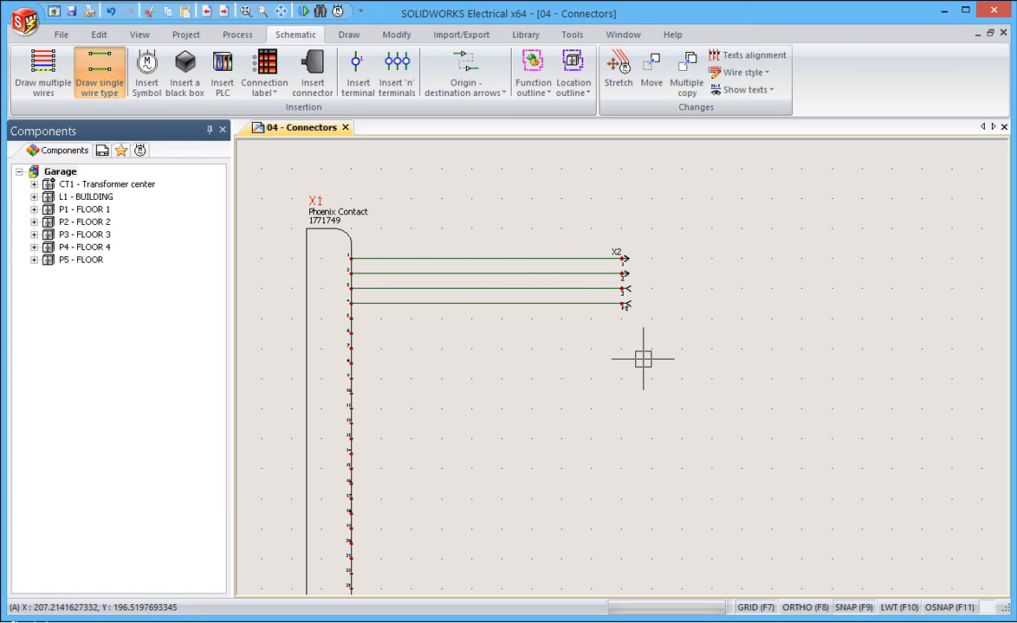
# Set the line width of the ~ 230V wire style to 0.5 mm
pyautogui.rightClick(540, 303)
pyautogui.moveTo(685, 319)
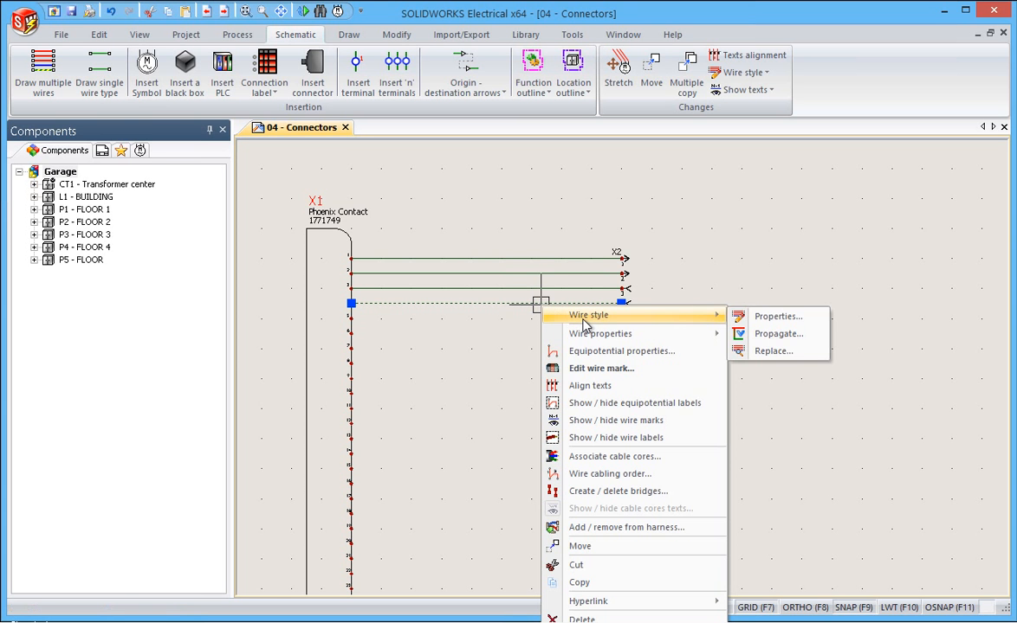
pyautogui.click(767, 316)
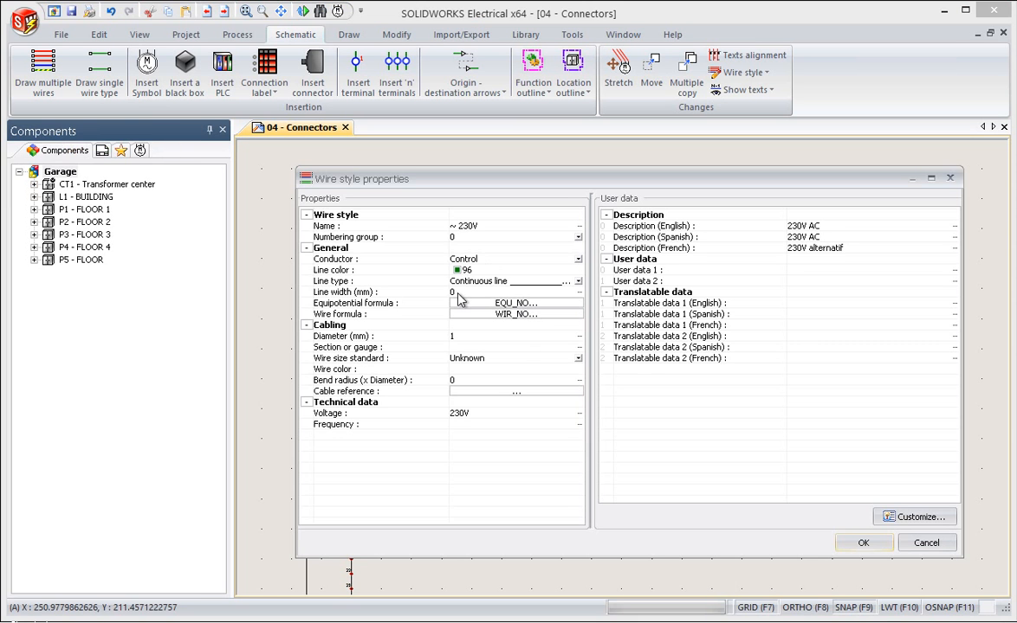
pyautogui.click(470, 295)
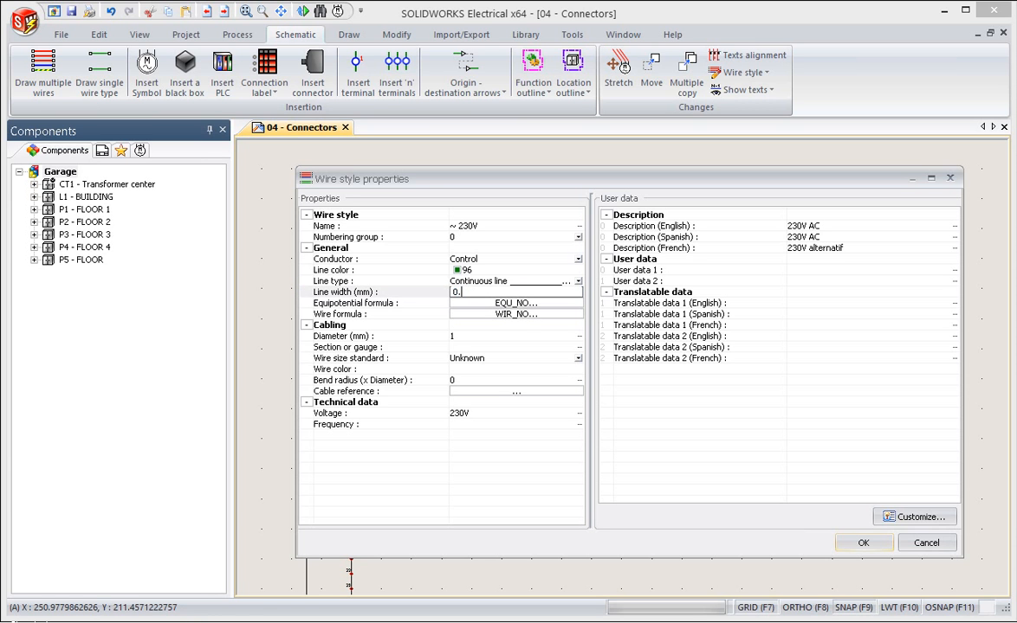
pyautogui.click(854, 543)
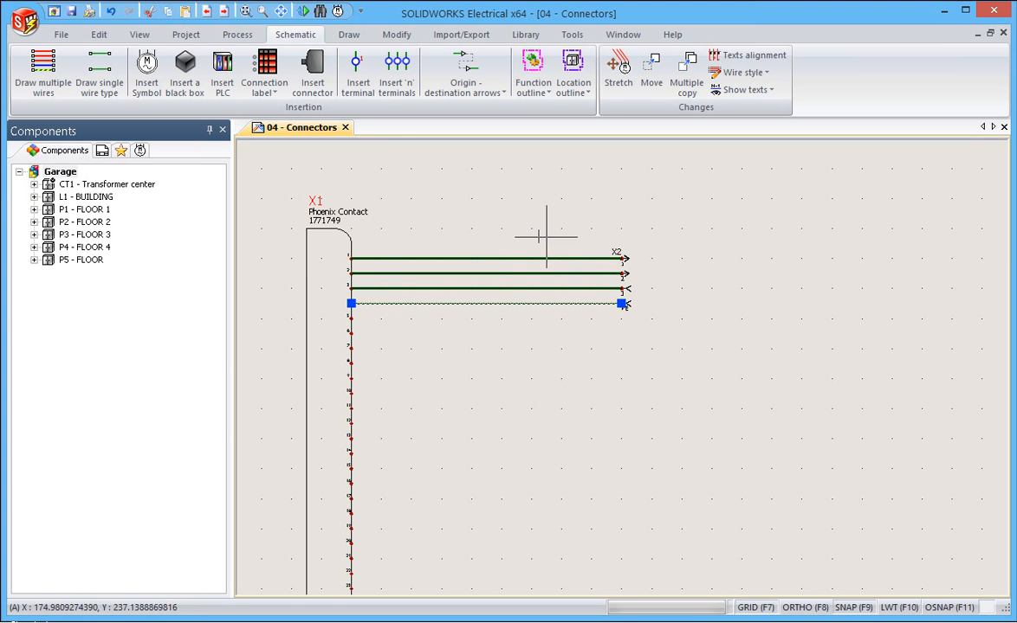
pyautogui.press('Escape')
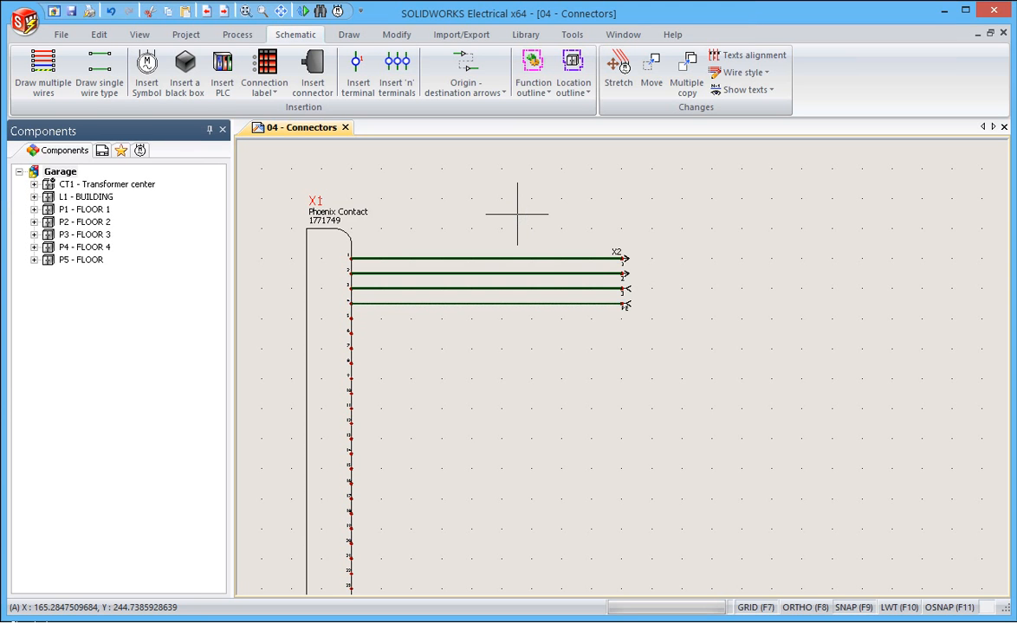
# Open the cable core association for the four wires between connectors X1 and X2
pyautogui.moveTo(520, 218); pyautogui.dragTo(462, 357)
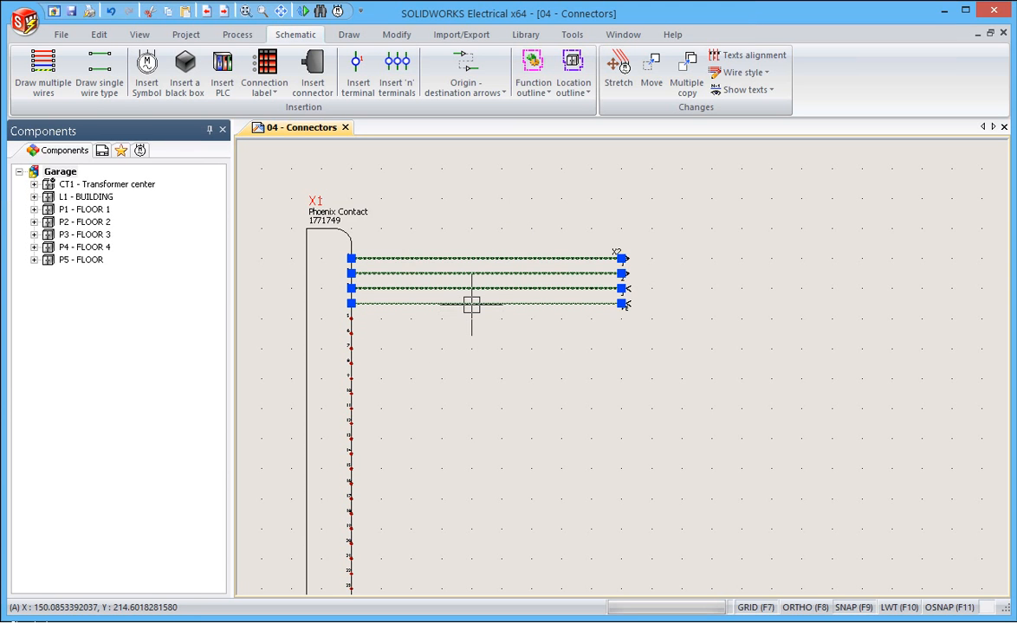
pyautogui.rightClick(472, 305)
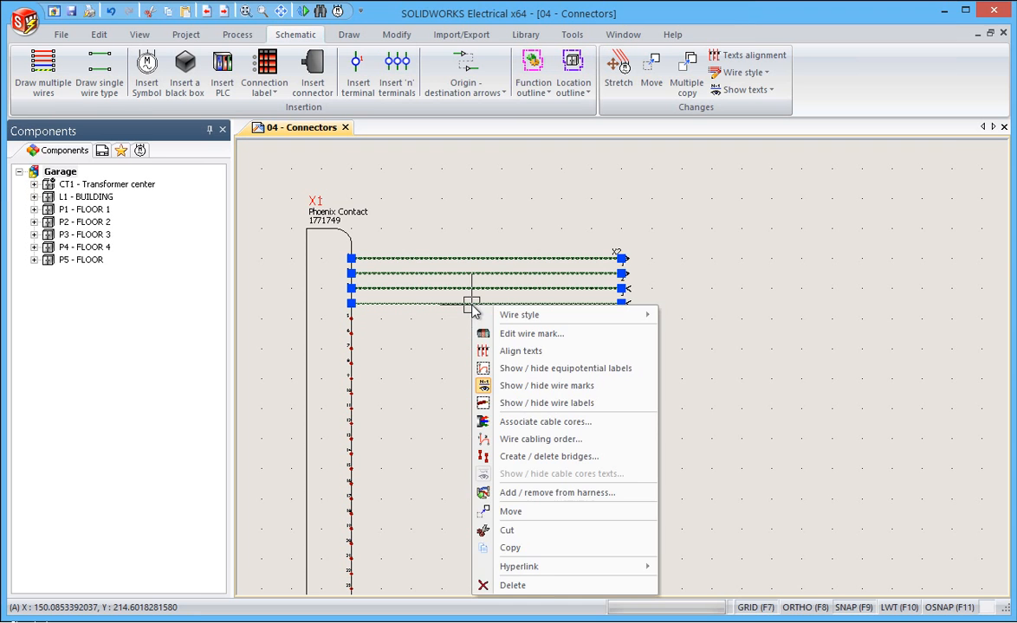
pyautogui.click(538, 422)
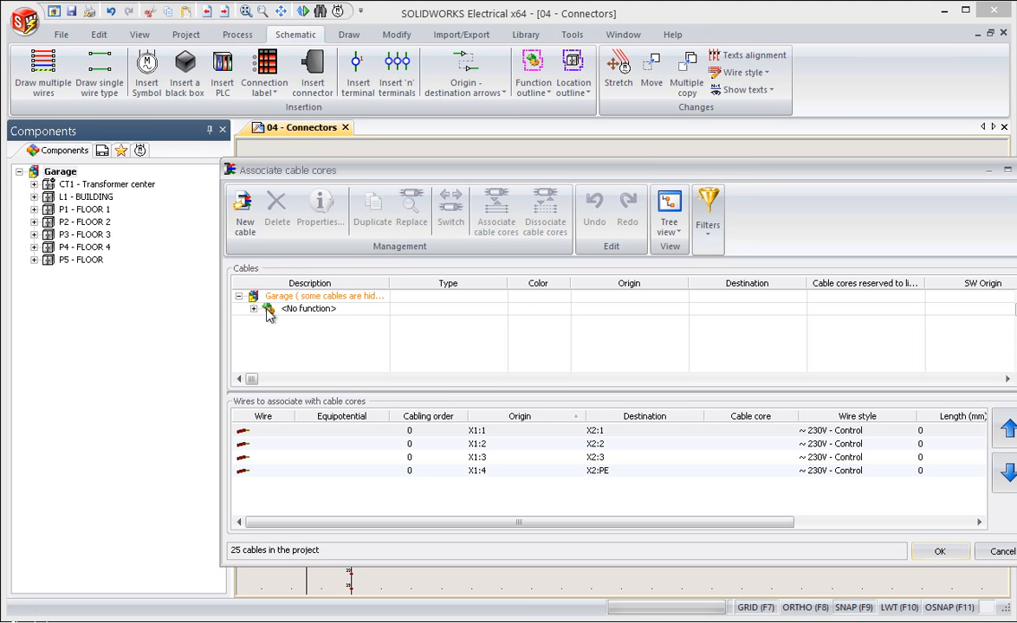
# Associate the brown, black, grey and second black cores of cable W1-Black with the four wires from X1 to X2
pyautogui.click(254, 309)
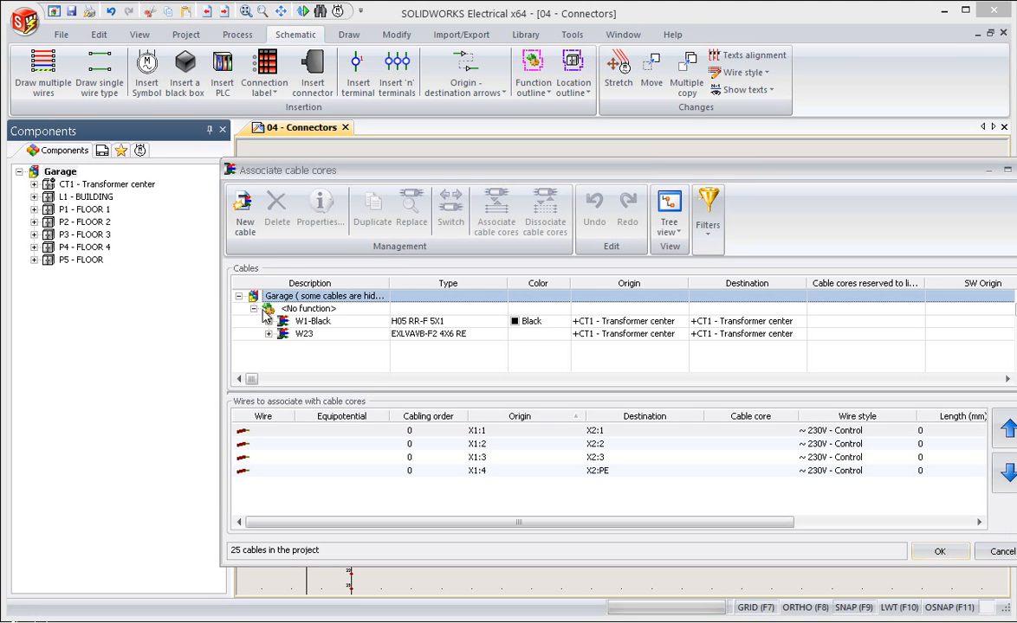
pyautogui.click(307, 324)
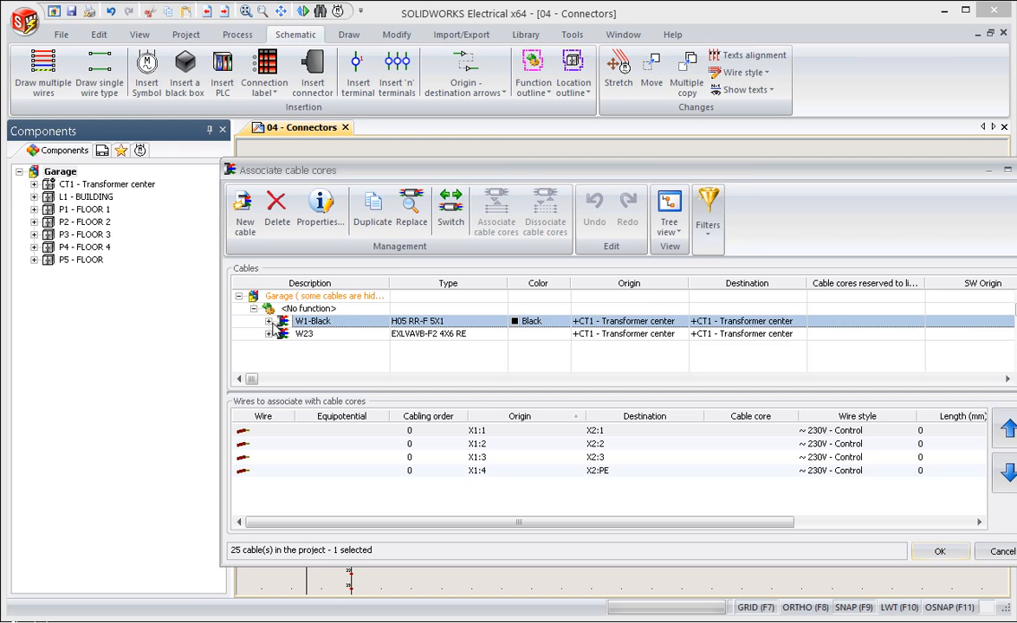
pyautogui.click(268, 321)
pyautogui.click(320, 334)
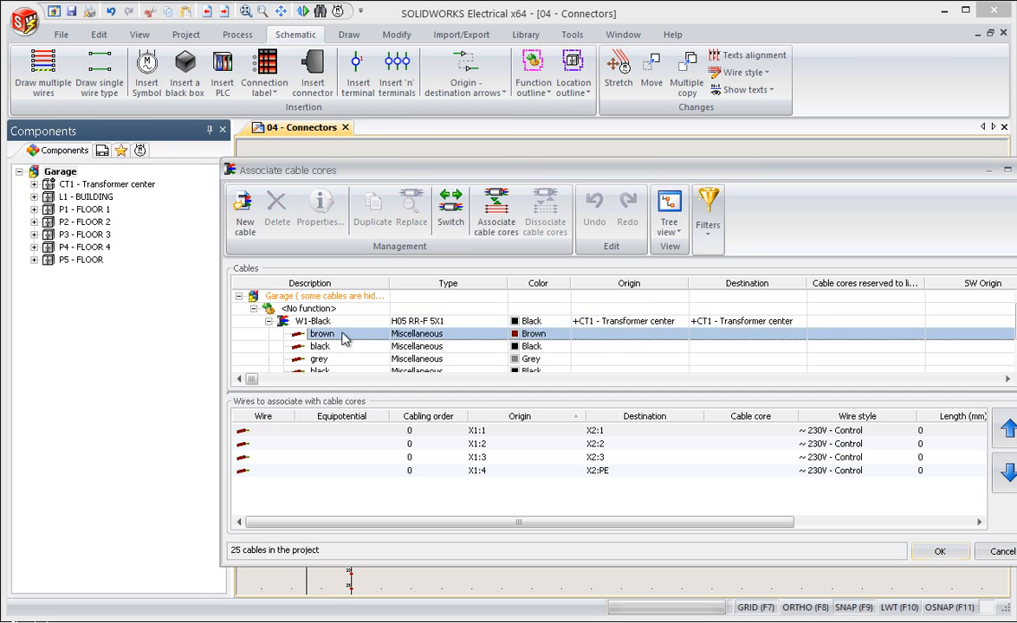
pyautogui.scroll(-1, 342, 338)
pyautogui.keyDown('shift'); pyautogui.click(342, 334); pyautogui.keyUp('shift')
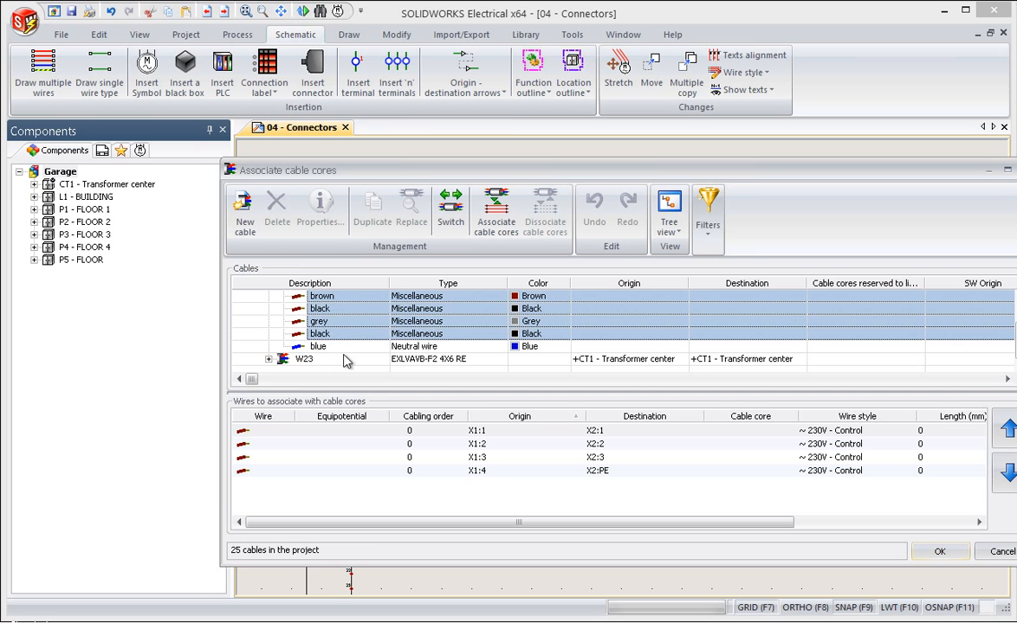
pyautogui.keyDown('shift'); pyautogui.click(355, 471); pyautogui.keyUp('shift')
pyautogui.click(495, 212)
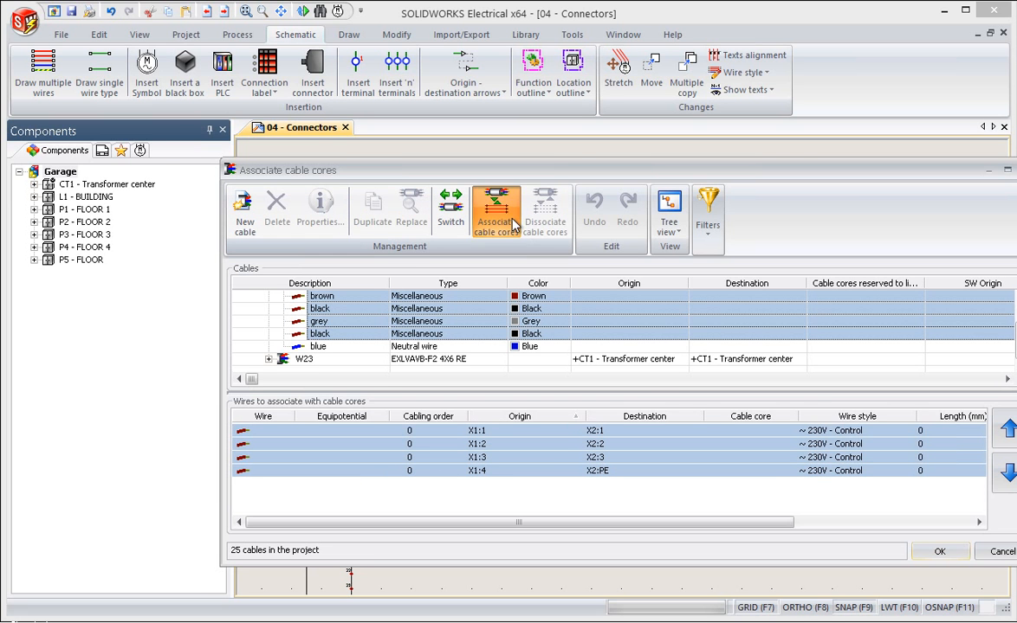
pyautogui.click(938, 552)
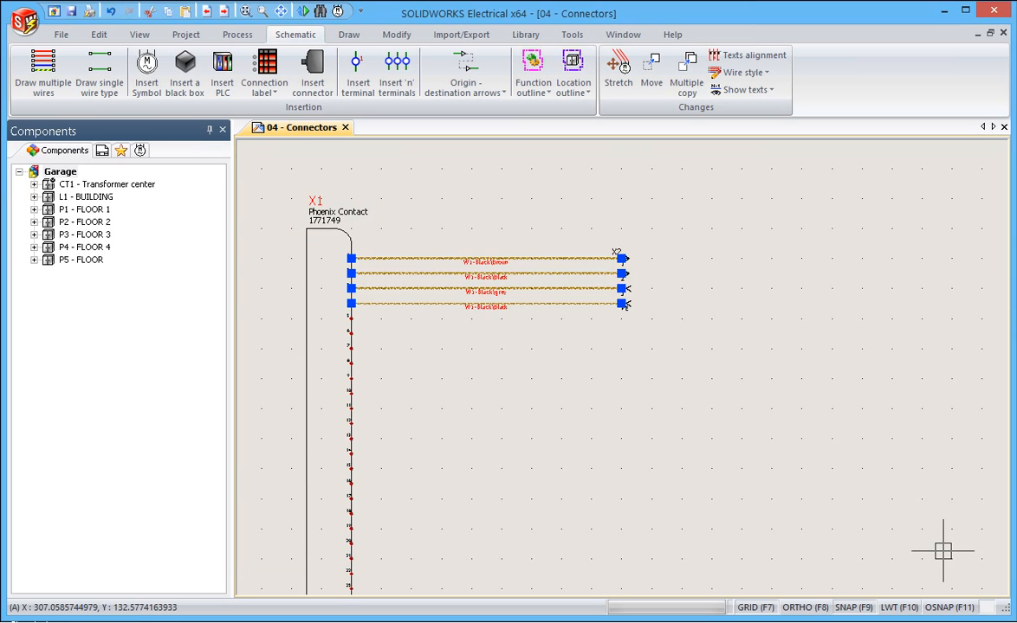
pyautogui.press('Escape')
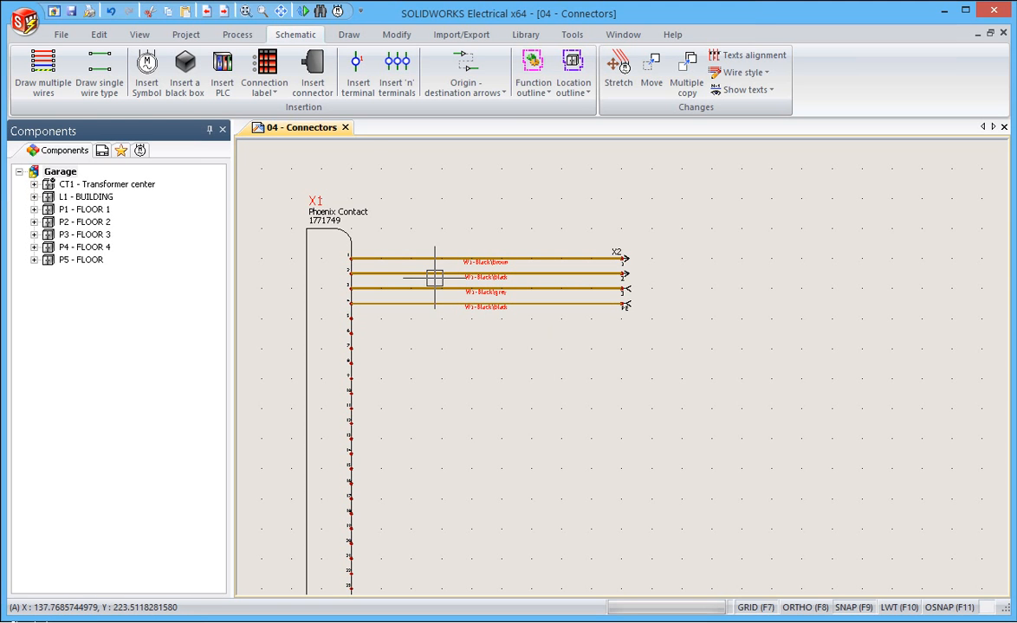
pyautogui.scroll(3, 434, 277)
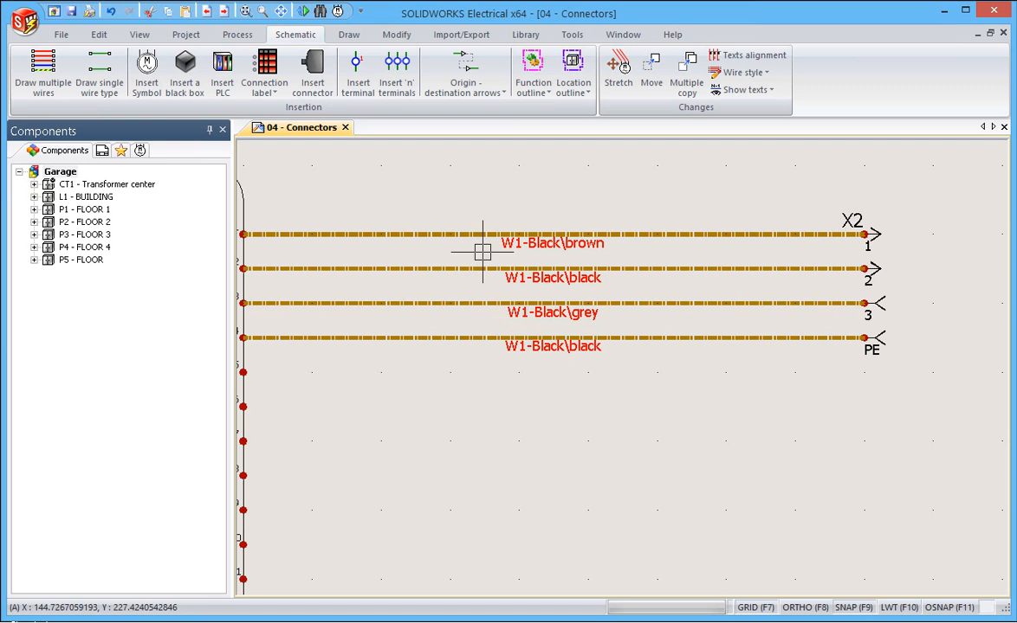